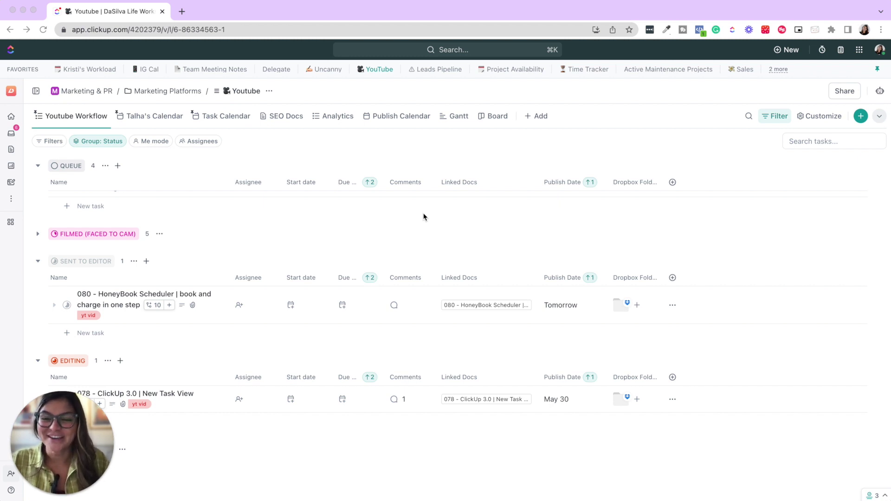
Open the task "078 - ClickUp 3.0 | New Task View" from the Editing group
{"action": "mouse_move", "coordinate": [54, 455]}
{"action": "left_click_drag", "start_coordinate": [54, 456], "coordinate": [83, 268]}
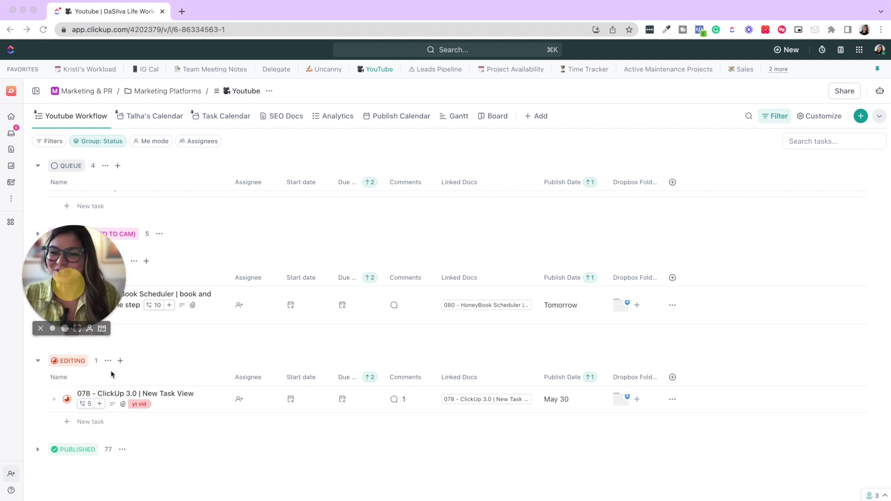
{"action": "left_click", "coordinate": [173, 394]}
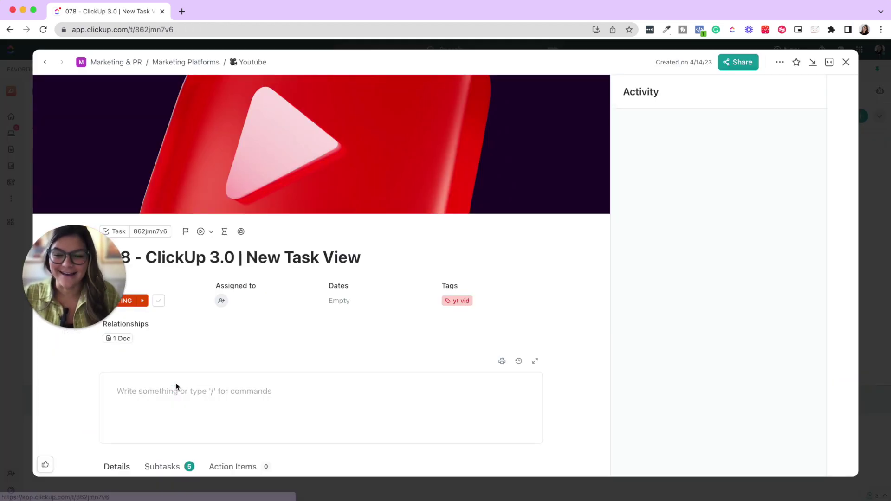
{"action": "mouse_move", "coordinate": [74, 272]}
{"action": "left_click_drag", "start_coordinate": [74, 272], "coordinate": [61, 425]}
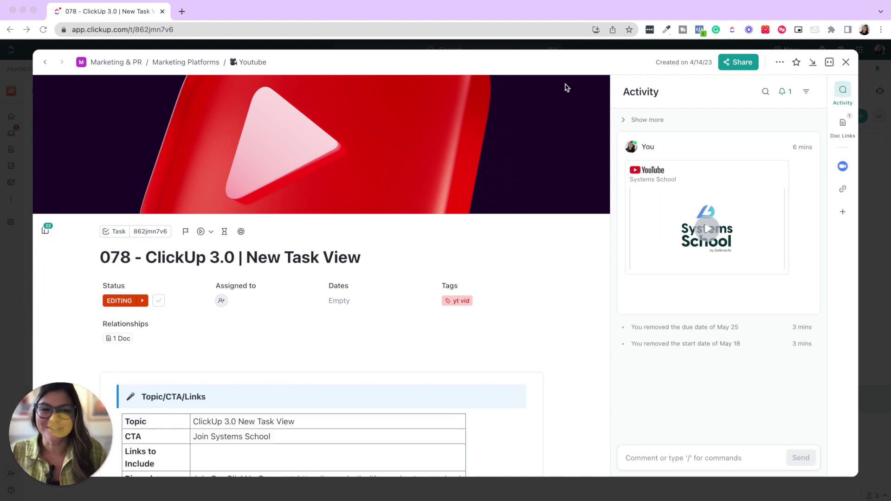
Switch the task to the old task view and back to Task 3.0
{"action": "left_click", "coordinate": [781, 65]}
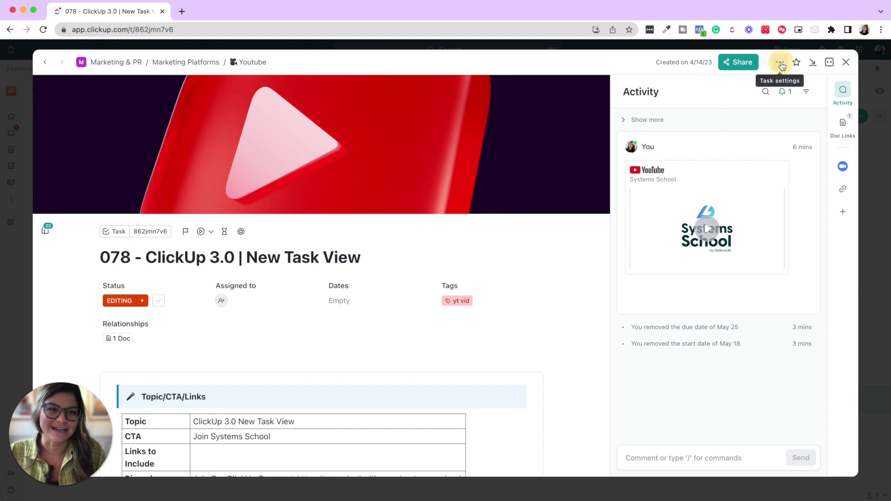
{"action": "left_click", "coordinate": [773, 321]}
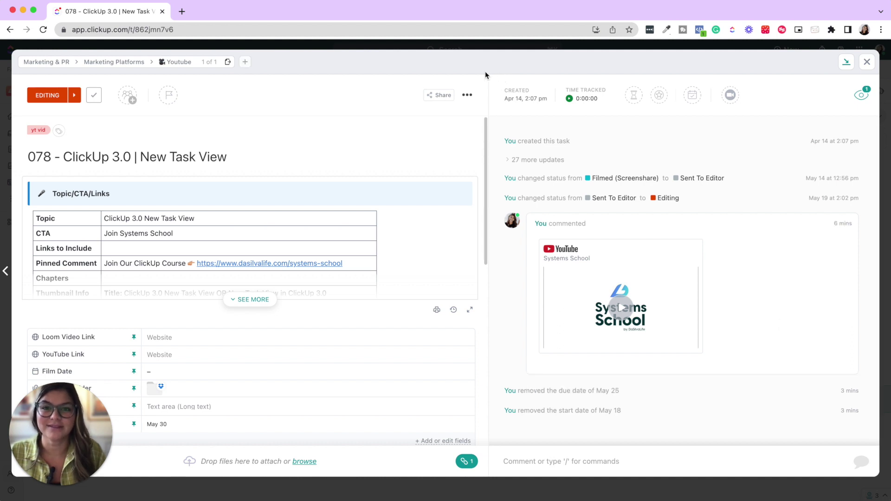
{"action": "left_click", "coordinate": [470, 96]}
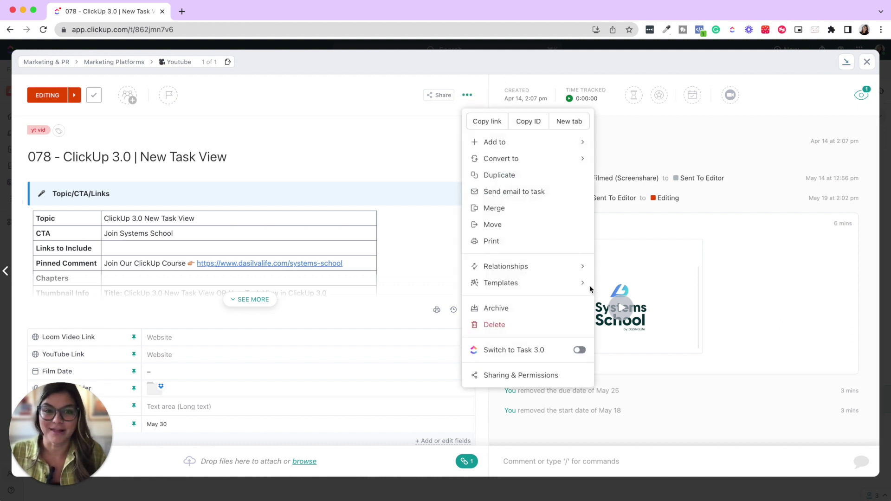
{"action": "left_click", "coordinate": [654, 351]}
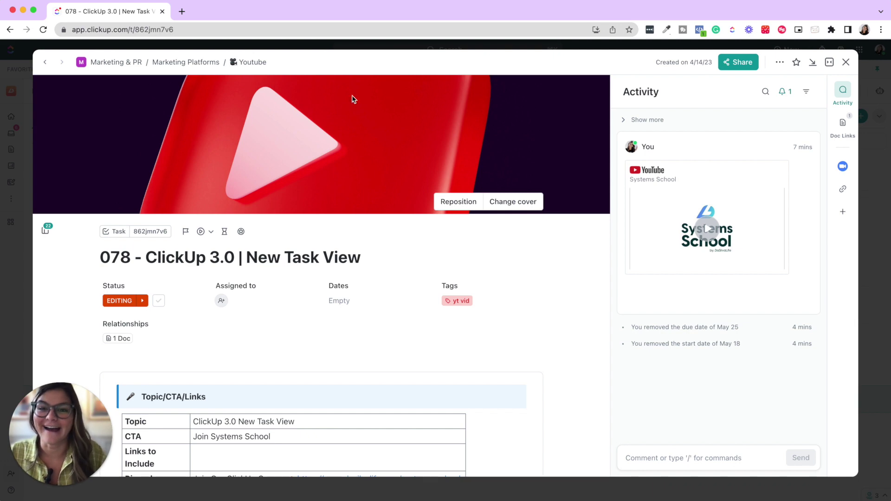
Try a solid blue cover and a light blue and peach gradient cover from the gallery on the task
{"action": "left_click", "coordinate": [523, 203]}
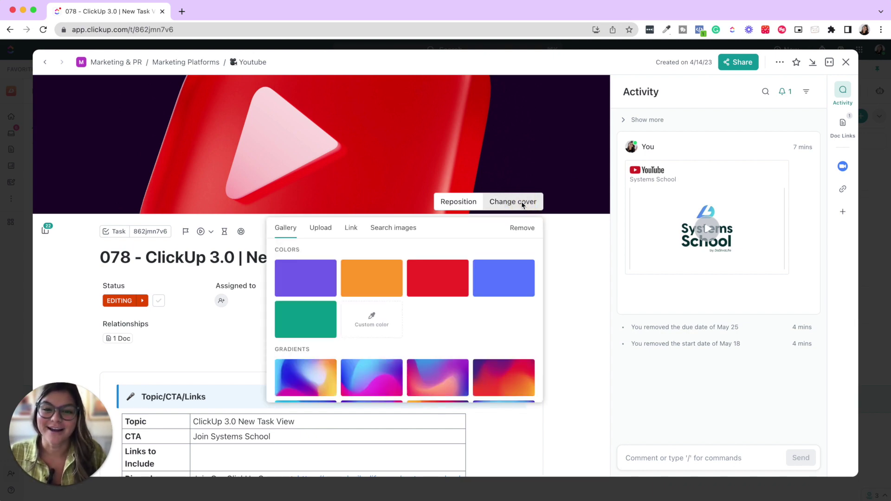
{"action": "left_click", "coordinate": [508, 276]}
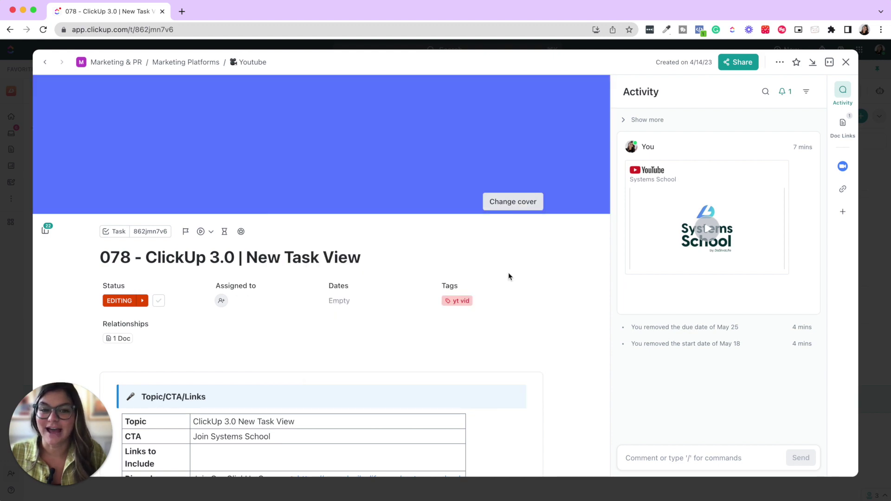
{"action": "left_click", "coordinate": [515, 202]}
{"action": "scroll", "coordinate": [405, 290], "scroll_direction": "down", "scroll_amount": 5}
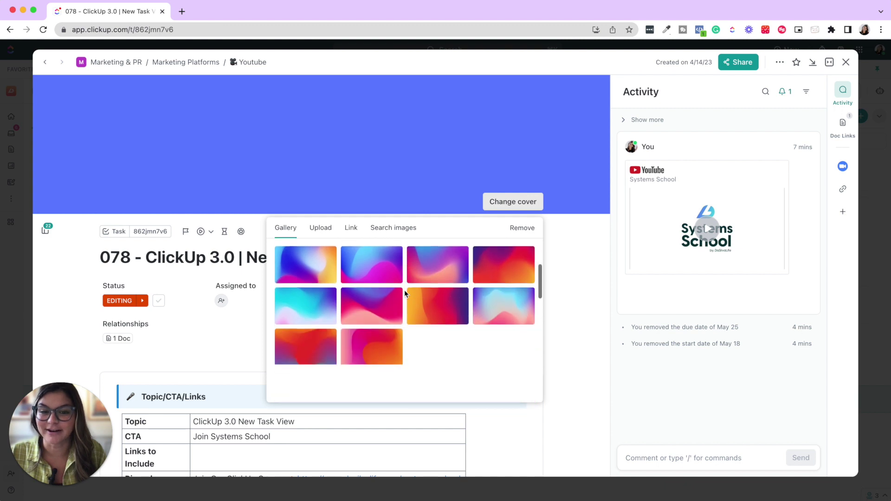
{"action": "left_click", "coordinate": [507, 311]}
Search the cover images for "youtube" and set the red play-button picture on a dark blue background as the task cover
{"action": "left_click", "coordinate": [508, 202]}
{"action": "scroll", "coordinate": [406, 308], "scroll_direction": "down", "scroll_amount": 10}
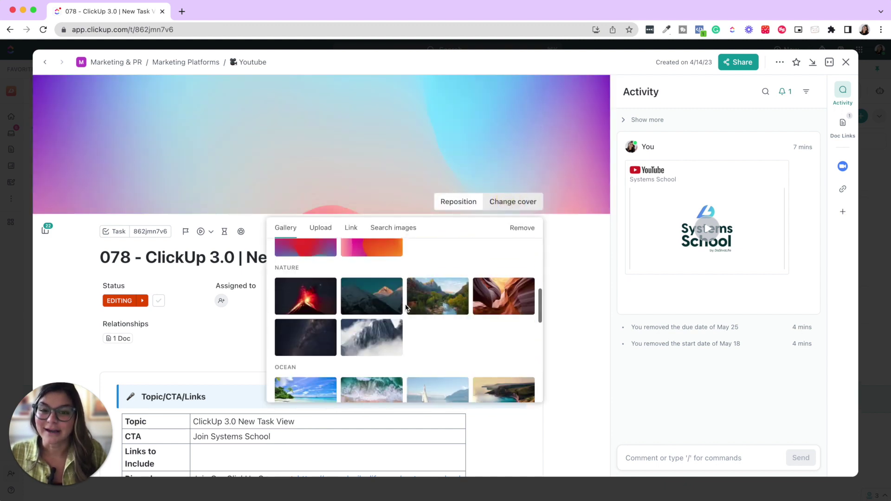
{"action": "scroll", "coordinate": [319, 330], "scroll_direction": "down", "scroll_amount": 3}
{"action": "scroll", "coordinate": [324, 323], "scroll_direction": "down", "scroll_amount": 5}
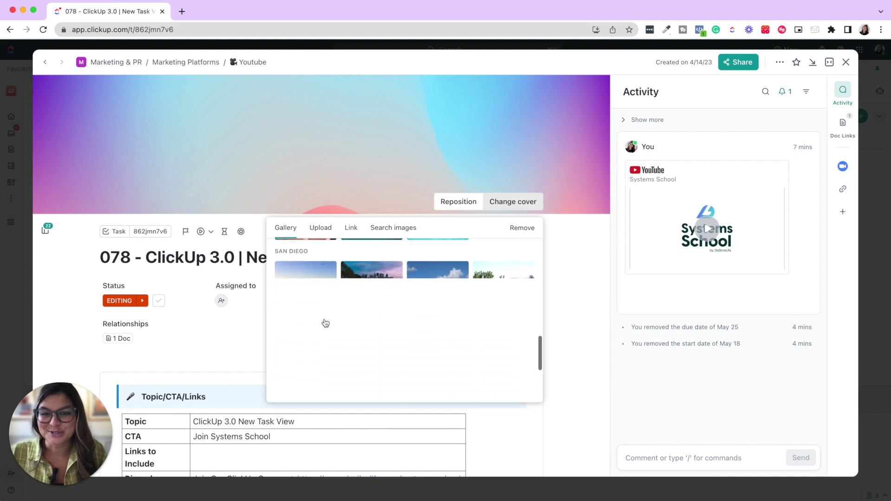
{"action": "left_click", "coordinate": [326, 230]}
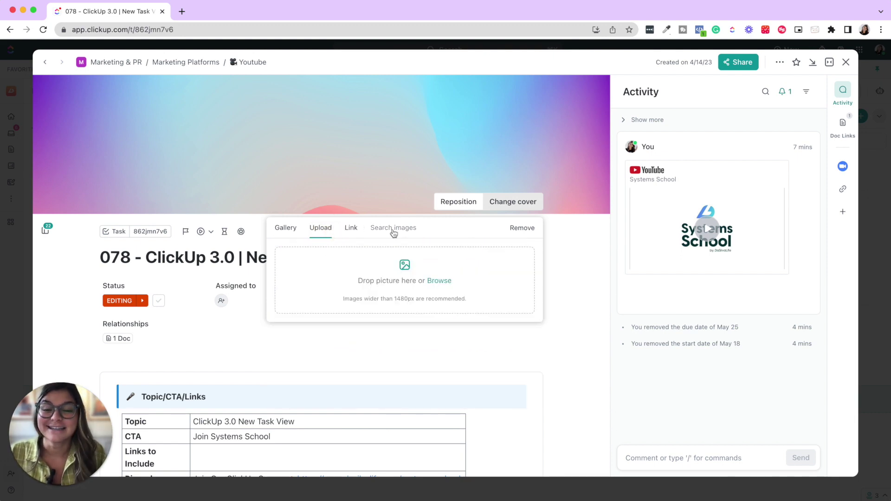
{"action": "left_click", "coordinate": [352, 228]}
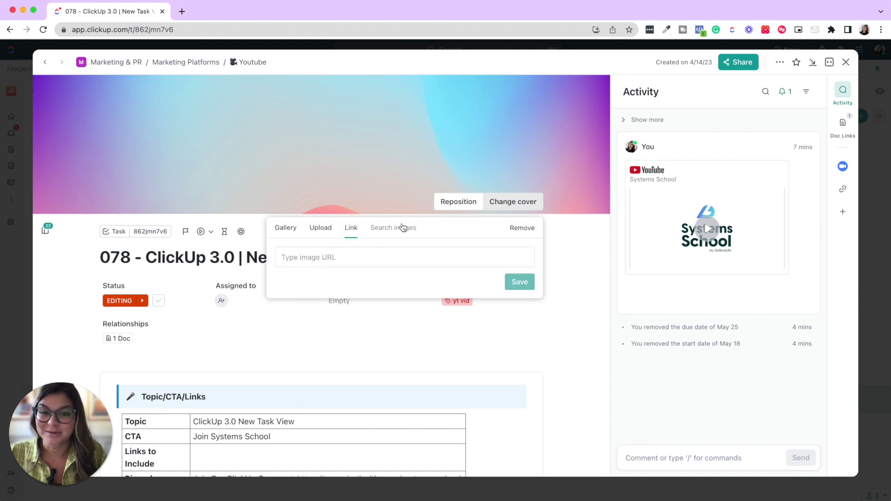
{"action": "left_click", "coordinate": [403, 227]}
{"action": "type", "text": "youtube"}
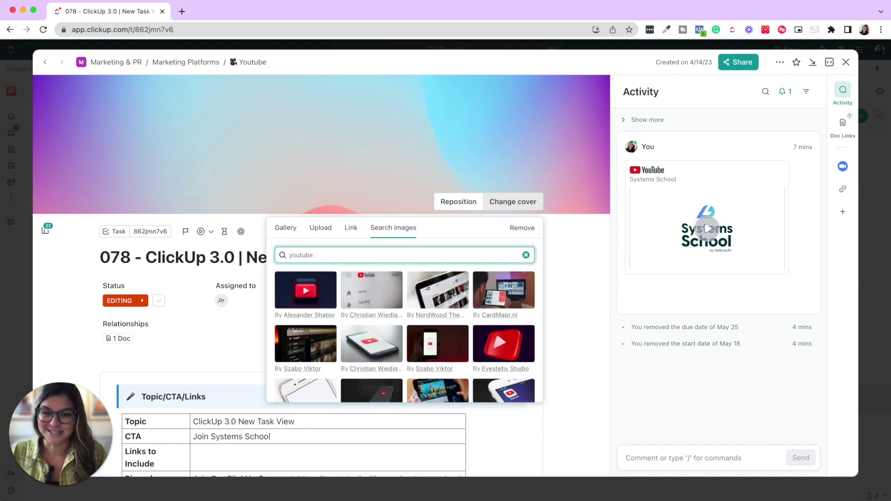
{"action": "left_click", "coordinate": [294, 298]}
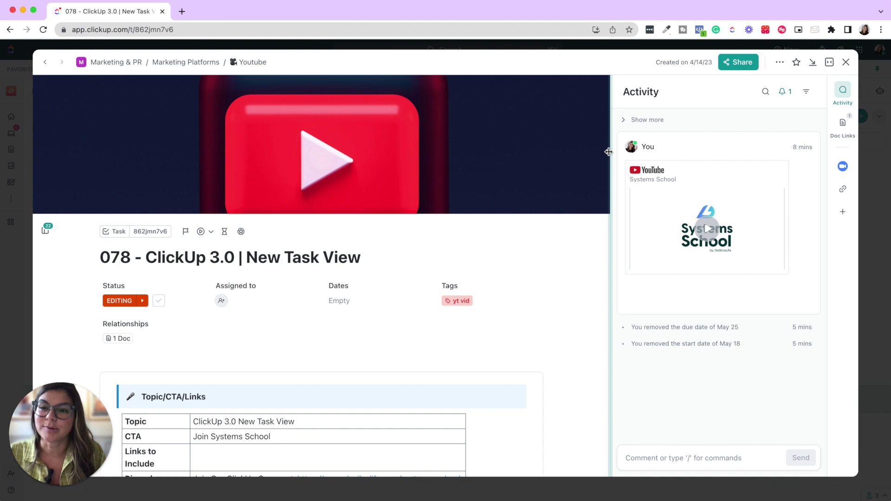
{"action": "scroll", "coordinate": [480, 300], "scroll_direction": "down", "scroll_amount": 3}
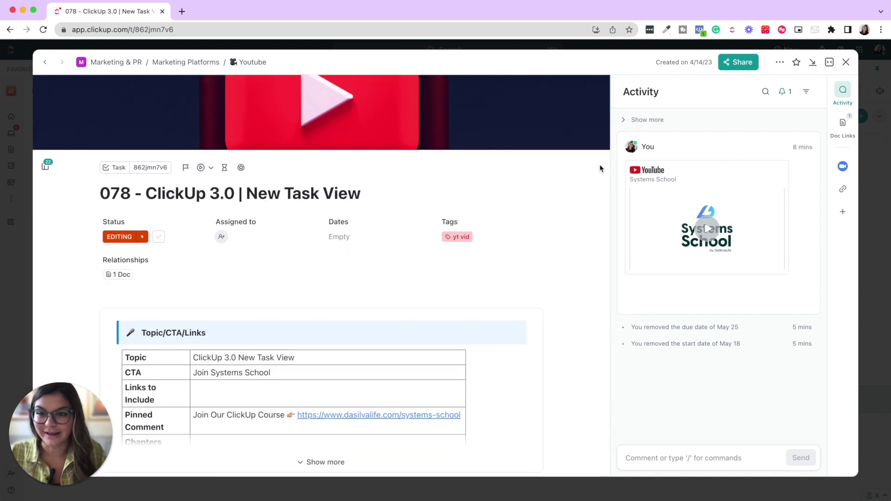
{"action": "scroll", "coordinate": [600, 169], "scroll_direction": "up", "scroll_amount": 3}
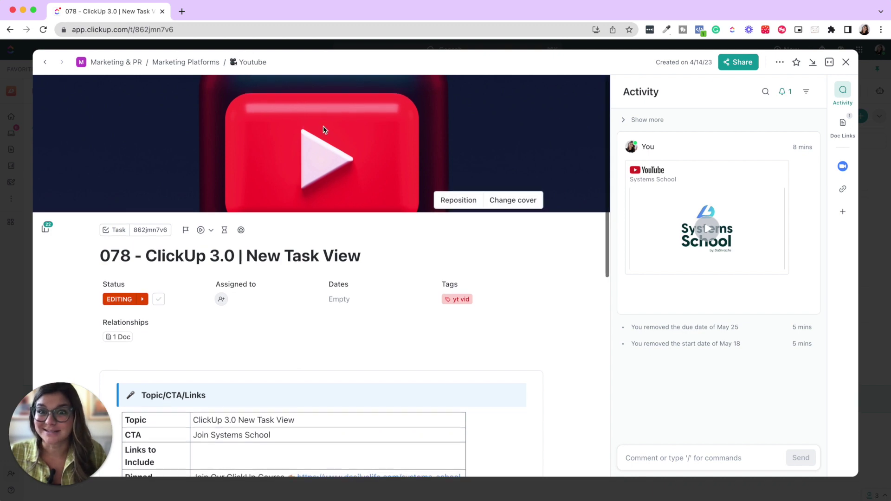
{"action": "scroll", "coordinate": [360, 205], "scroll_direction": "down", "scroll_amount": 1}
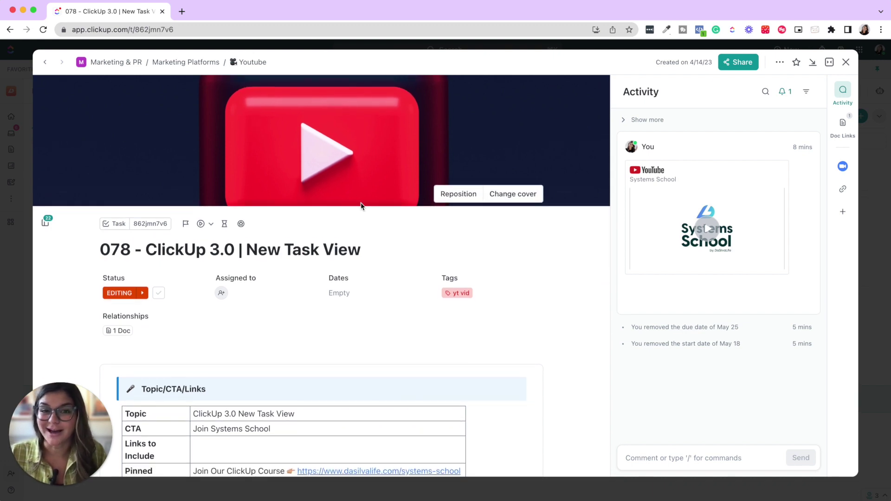
{"action": "scroll", "coordinate": [372, 183], "scroll_direction": "up", "scroll_amount": 1}
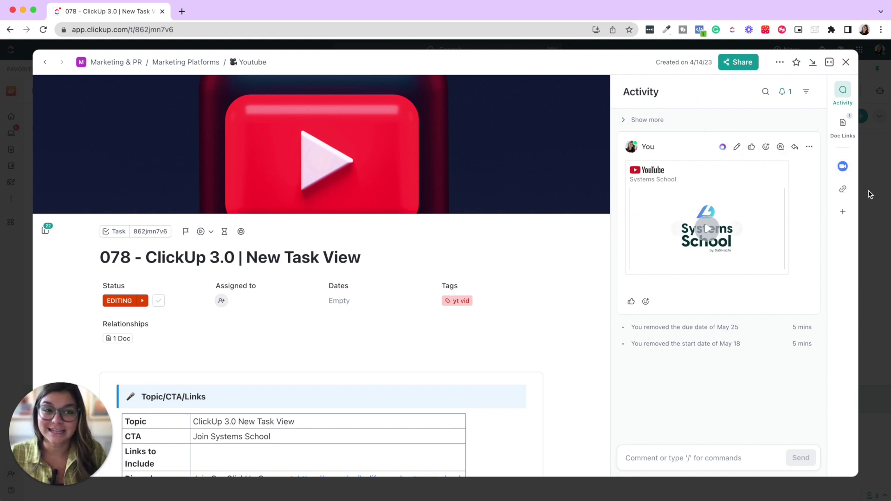
Look at the options for adding links and relationships to the task, and expand and collapse its older activity
{"action": "left_click", "coordinate": [847, 214]}
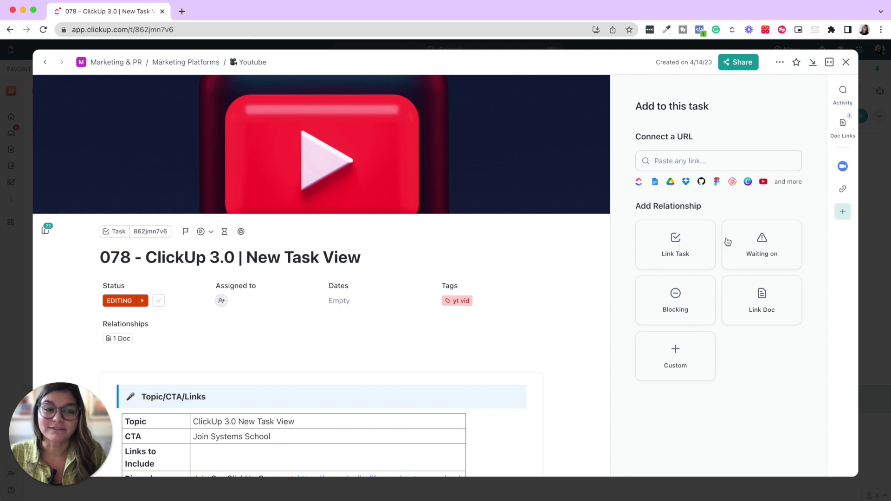
{"action": "left_click", "coordinate": [851, 92]}
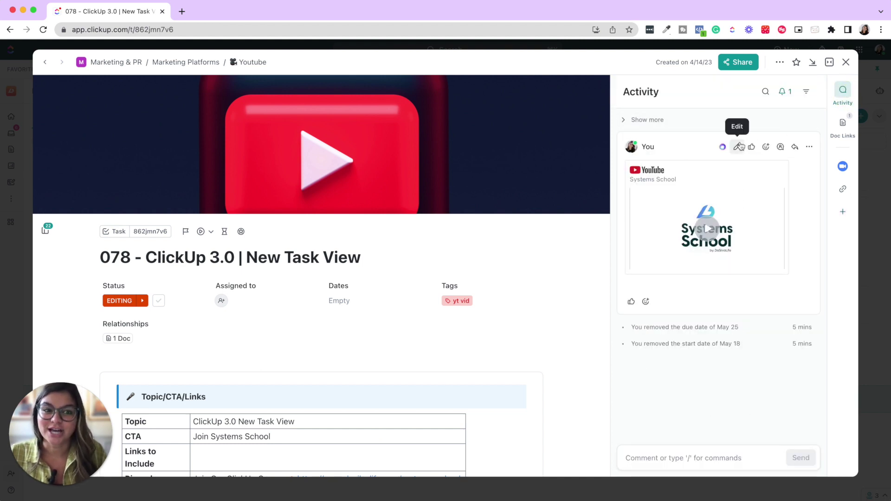
{"action": "left_click", "coordinate": [641, 121]}
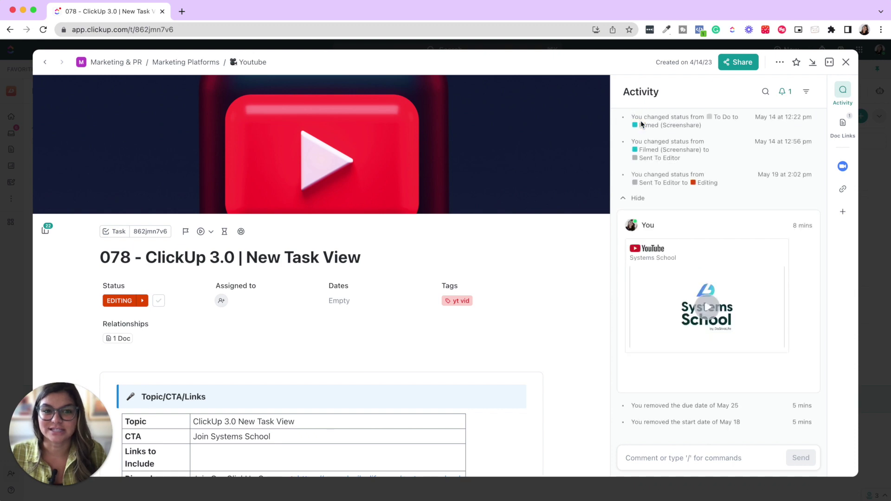
{"action": "left_click", "coordinate": [642, 199]}
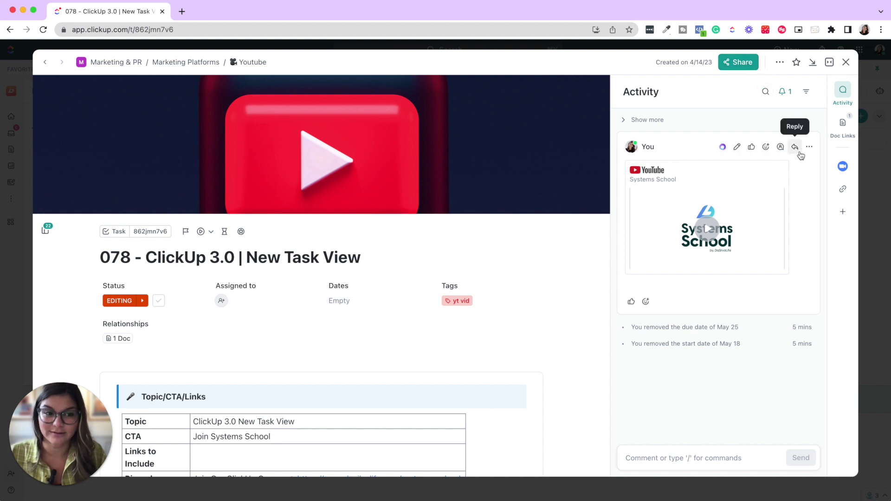
View the task's linked docs, and show its links as a list and again as a grid
{"action": "left_click", "coordinate": [843, 124]}
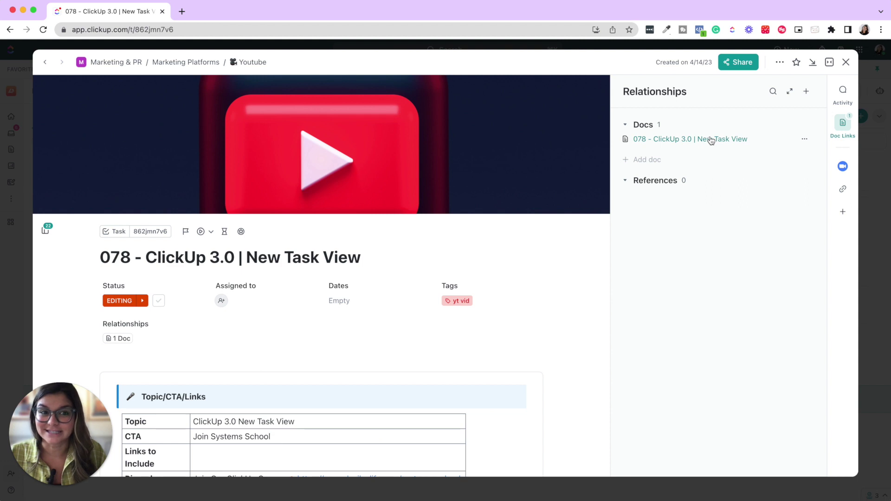
{"action": "left_click", "coordinate": [843, 190]}
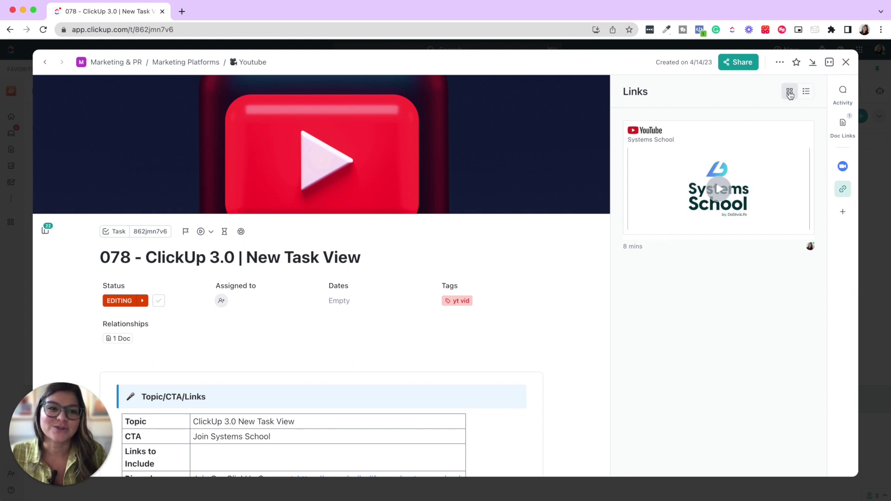
{"action": "left_click", "coordinate": [806, 92]}
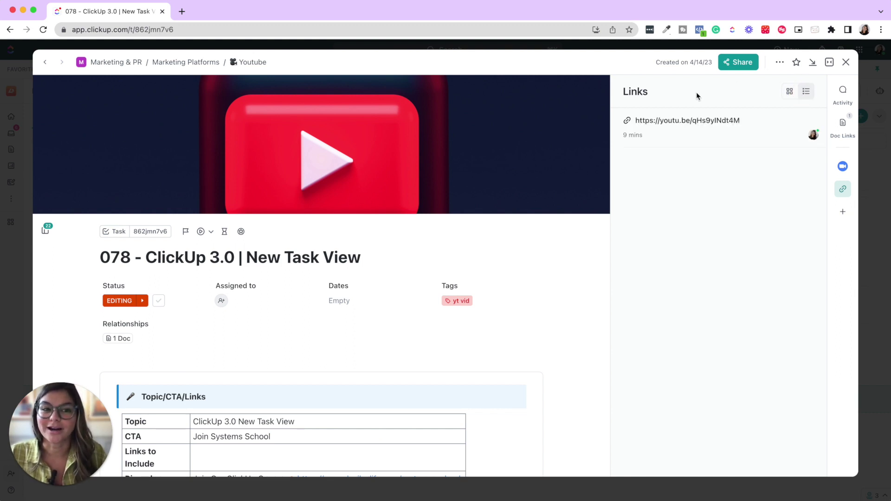
{"action": "left_click", "coordinate": [790, 92]}
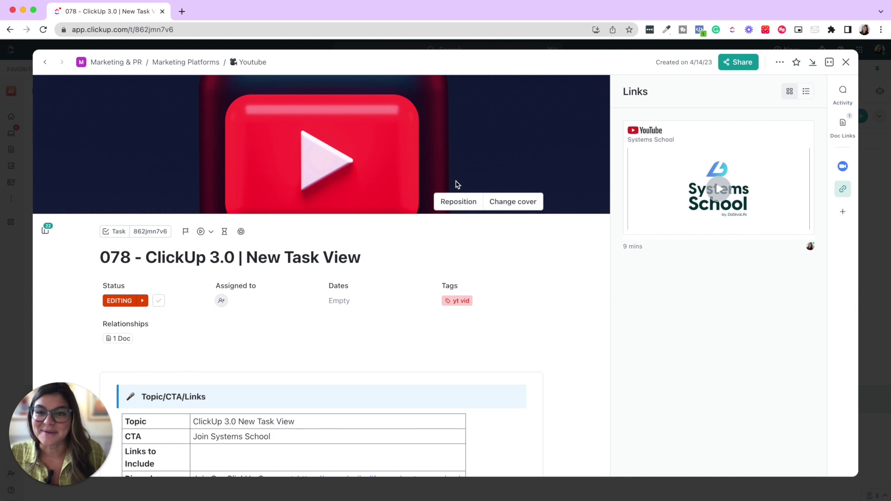
Revisit the options for adding items to the task and return to its activity feed
{"action": "left_click", "coordinate": [843, 212]}
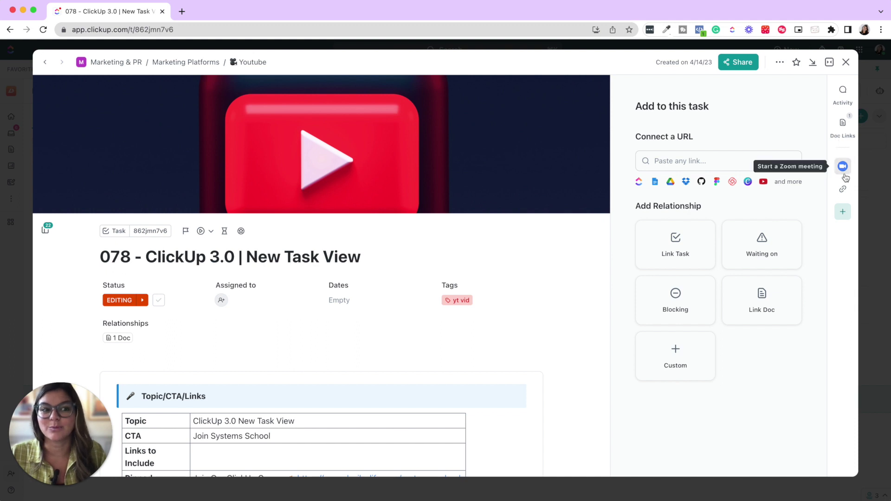
{"action": "left_click", "coordinate": [844, 91]}
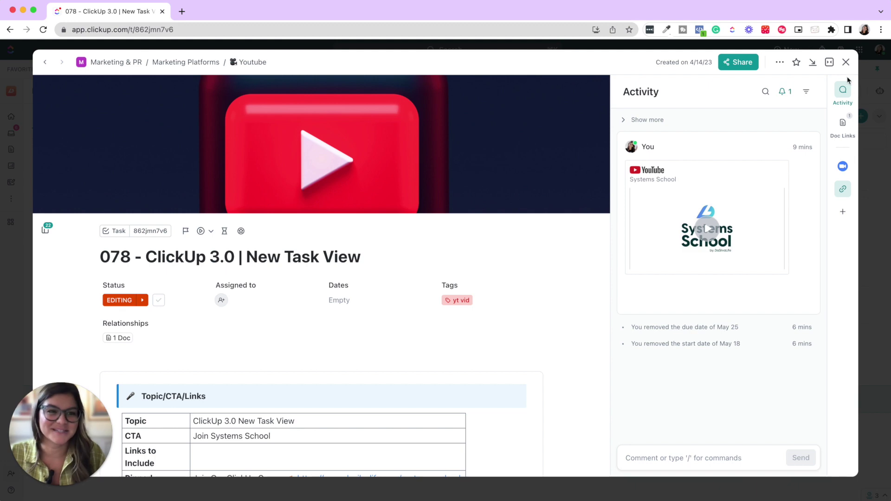
Display the task in the Full screen layout and switch it to the Sidebar layout
{"action": "left_click", "coordinate": [829, 62]}
{"action": "left_click", "coordinate": [769, 89]}
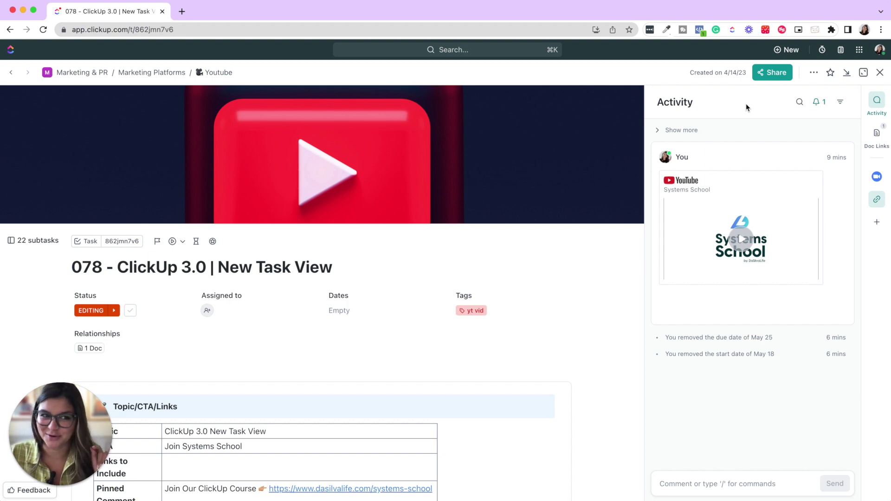
{"action": "left_click", "coordinate": [864, 73]}
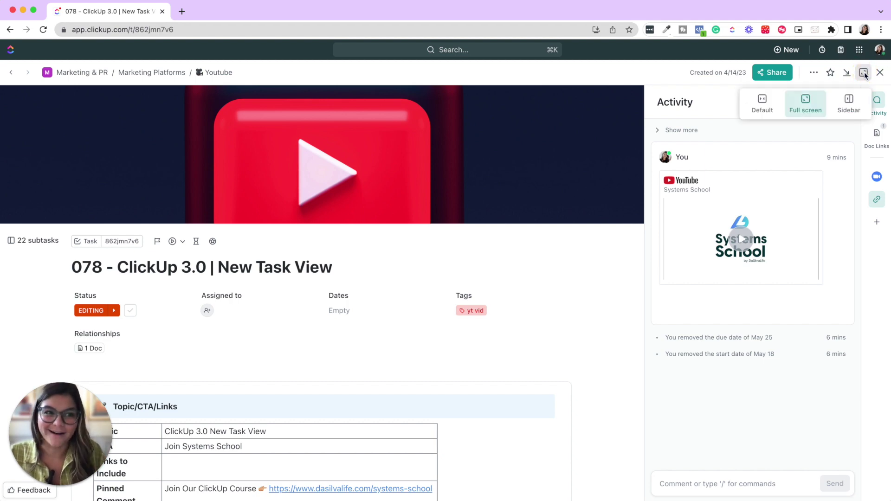
{"action": "left_click", "coordinate": [849, 103]}
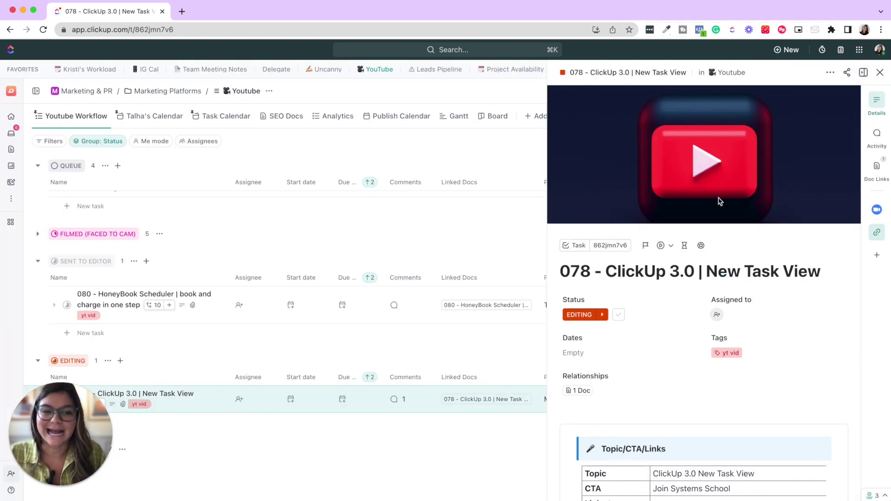
{"action": "scroll", "coordinate": [736, 213], "scroll_direction": "down", "scroll_amount": 10}
{"action": "scroll", "coordinate": [742, 153], "scroll_direction": "up", "scroll_amount": 10}
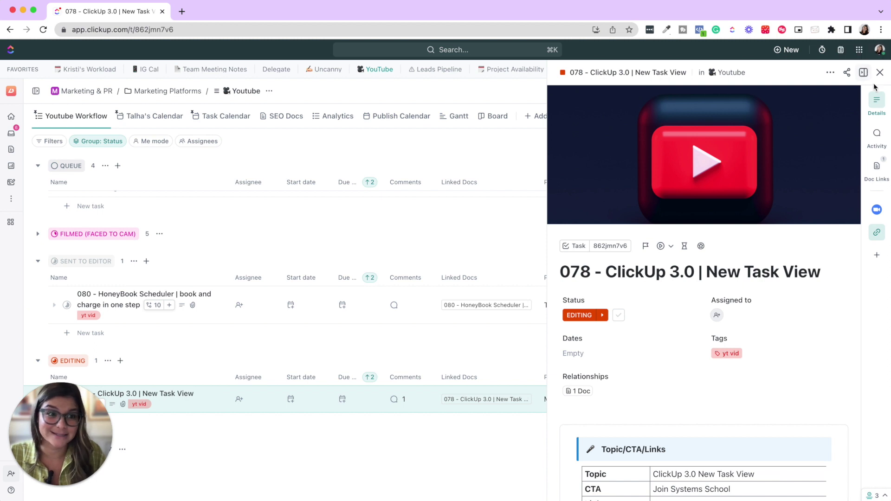
Switch the task from Sidebar to the Default layout and open the comment box in its activity feed
{"action": "left_click", "coordinate": [863, 75]}
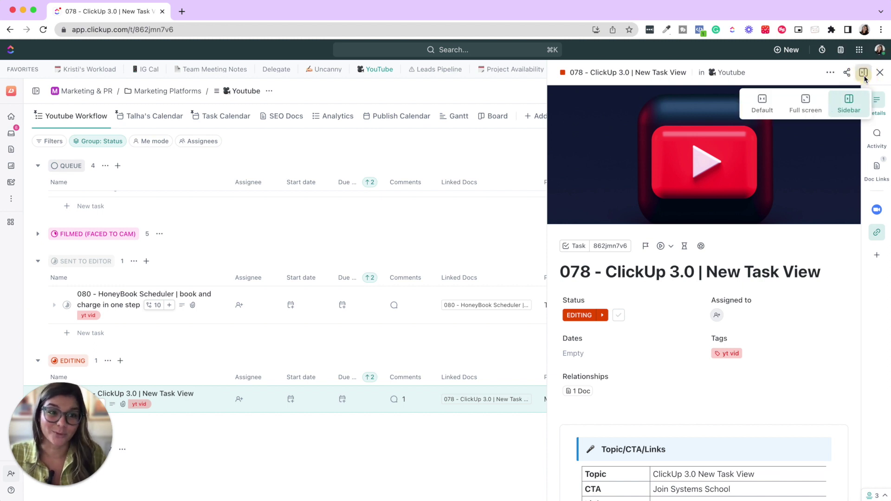
{"action": "left_click", "coordinate": [755, 108]}
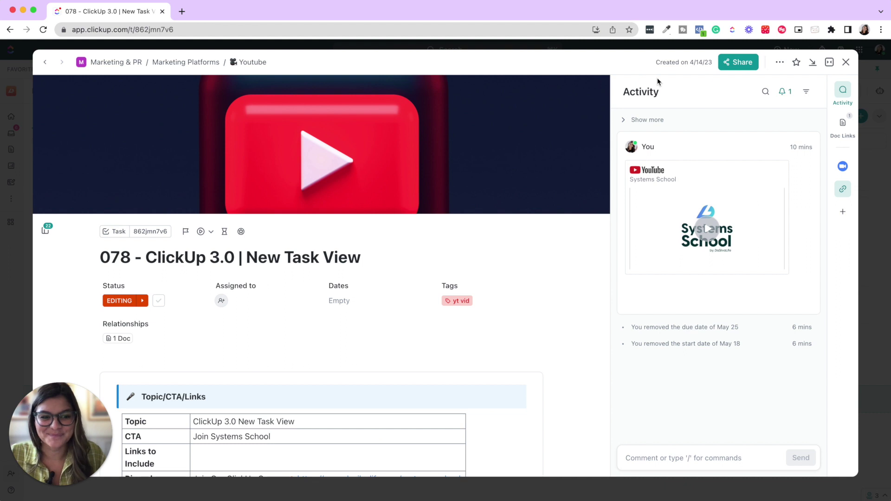
{"action": "left_click", "coordinate": [668, 457]}
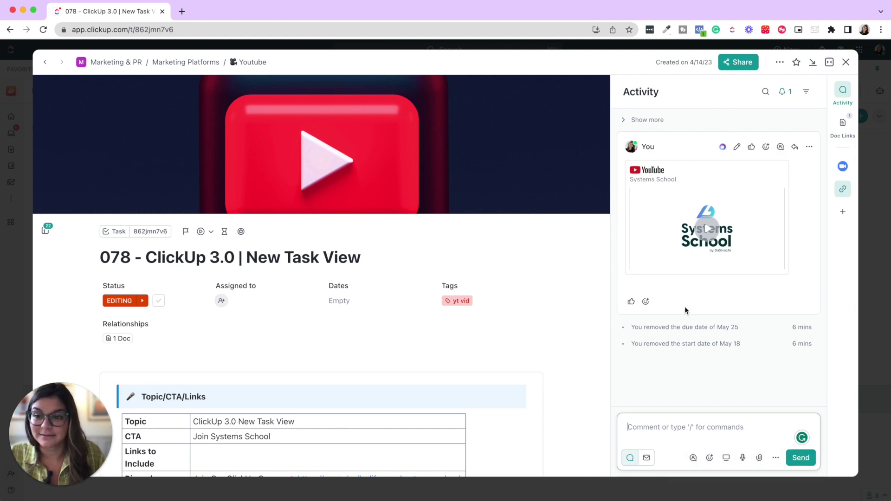
Expand the task's subtask list, view the parent task's options, and collapse the list again
{"action": "left_click", "coordinate": [49, 233]}
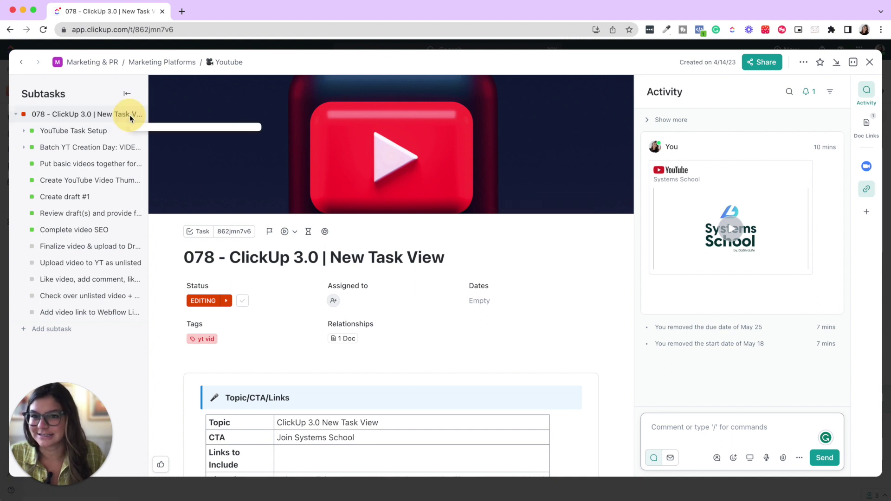
{"action": "left_click", "coordinate": [129, 115]}
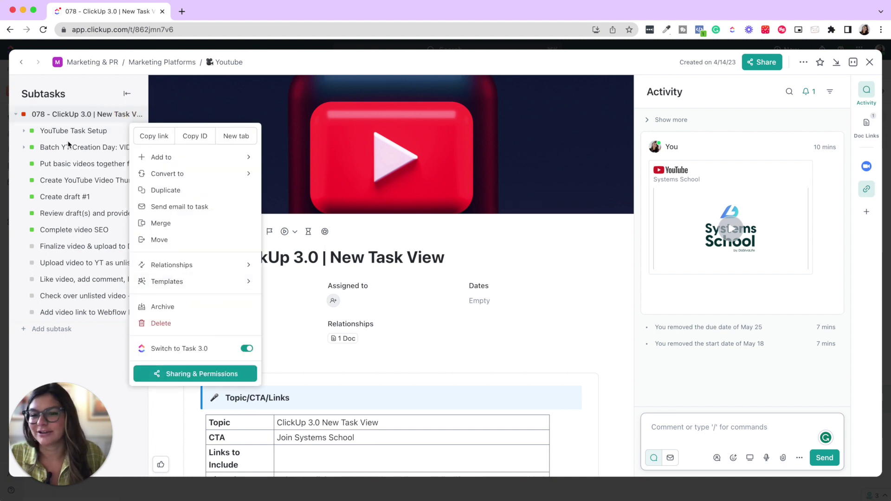
{"action": "left_click", "coordinate": [71, 114]}
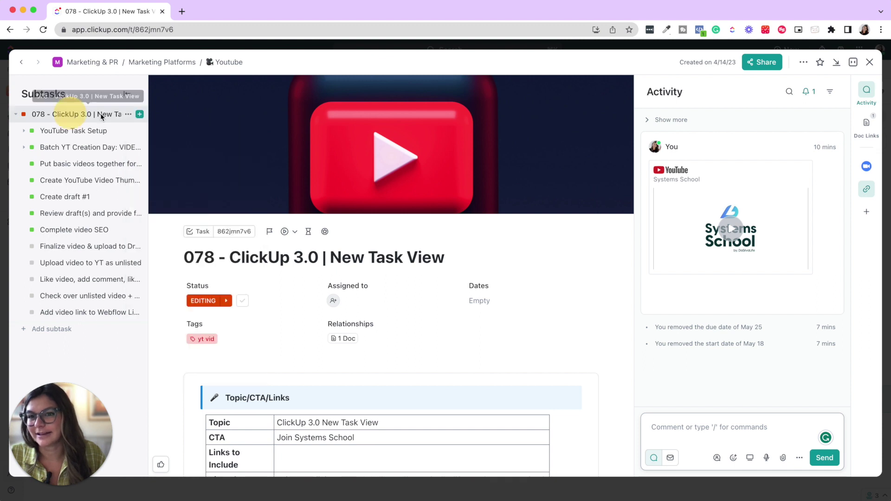
{"action": "left_click", "coordinate": [129, 115]}
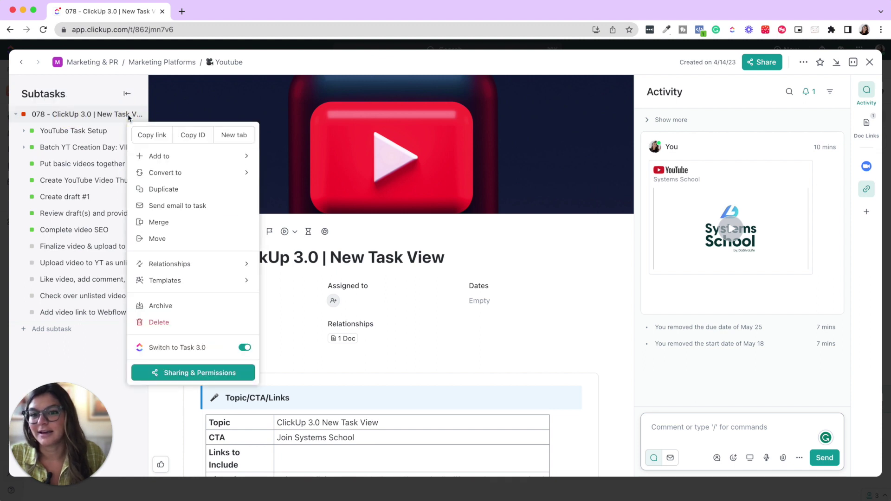
{"action": "left_click", "coordinate": [92, 114]}
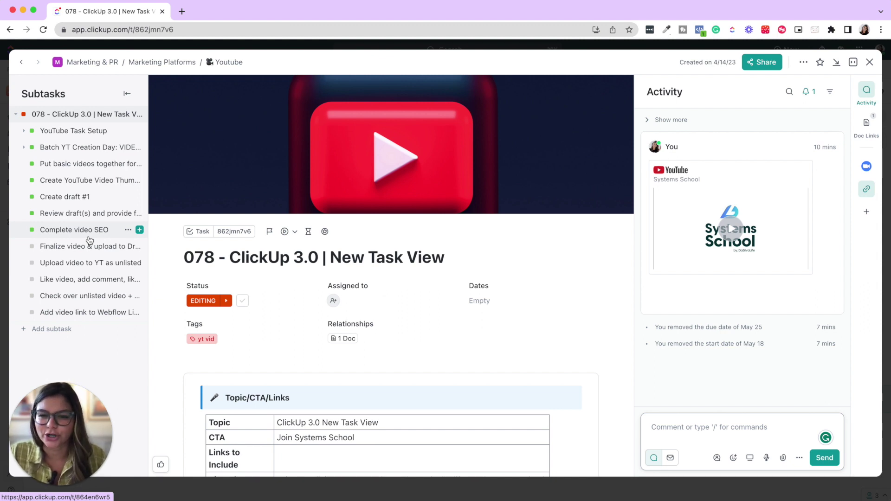
{"action": "left_click", "coordinate": [127, 94]}
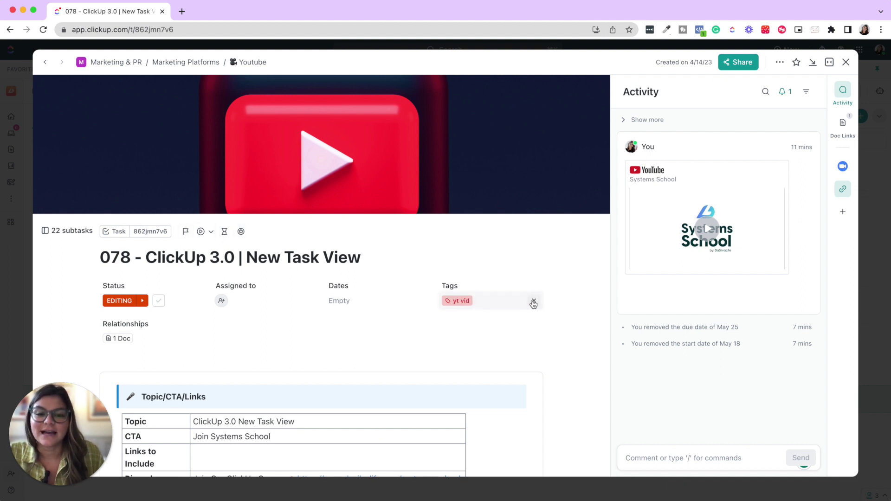
Remove the yt vid tag from the task and add the same tag back
{"action": "left_click", "coordinate": [533, 303]}
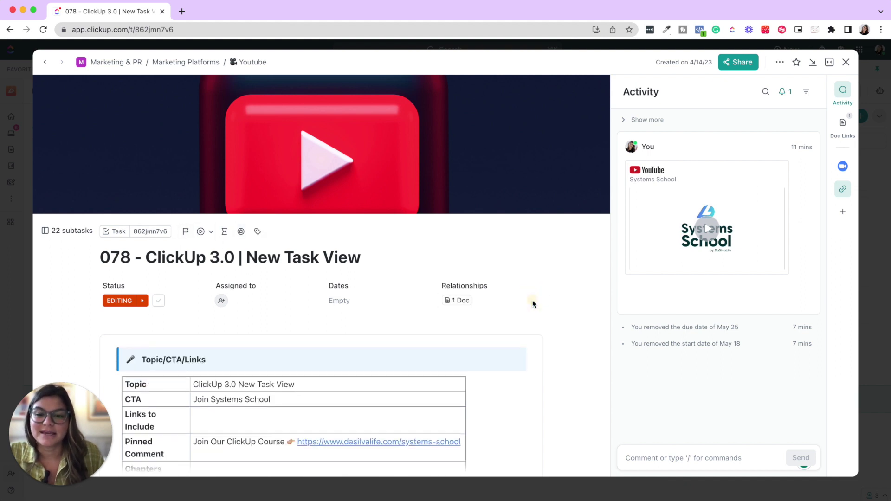
{"action": "left_click", "coordinate": [258, 232]}
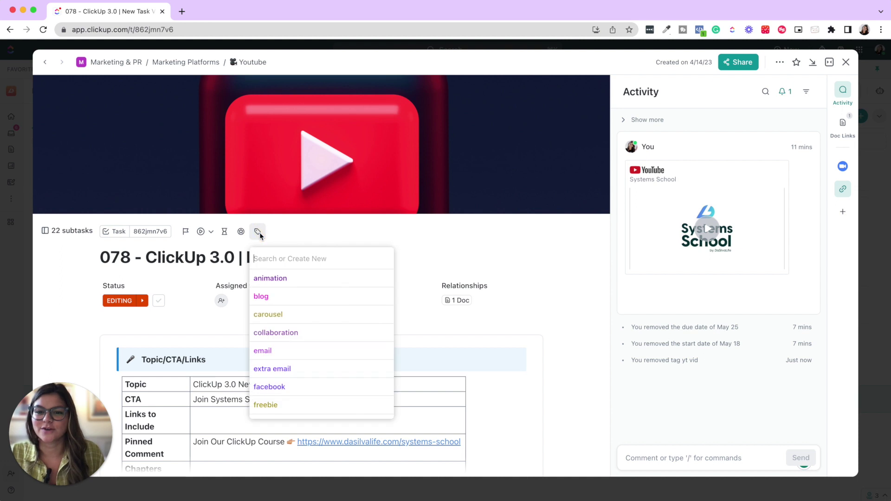
{"action": "type", "text": "yt"}
{"action": "left_click", "coordinate": [278, 295]}
{"action": "left_click", "coordinate": [511, 234]}
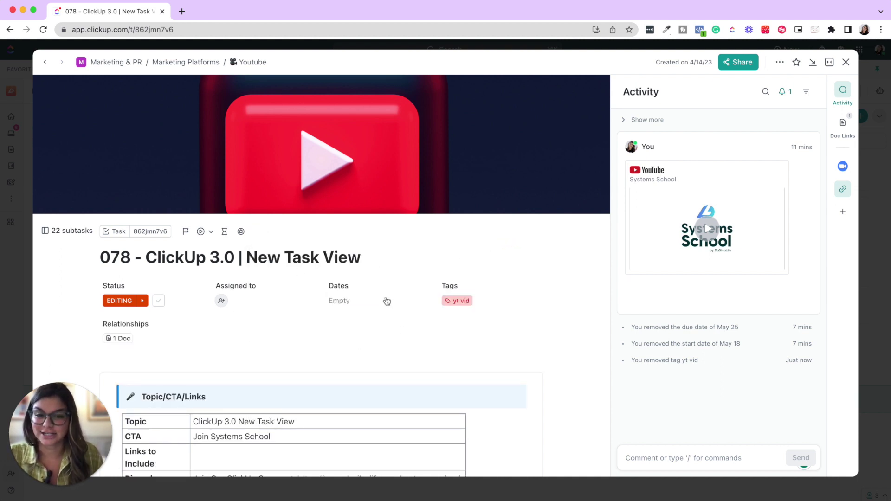
Set the task's priority to High, clear it again, and check the time tracking options
{"action": "left_click", "coordinate": [186, 231]}
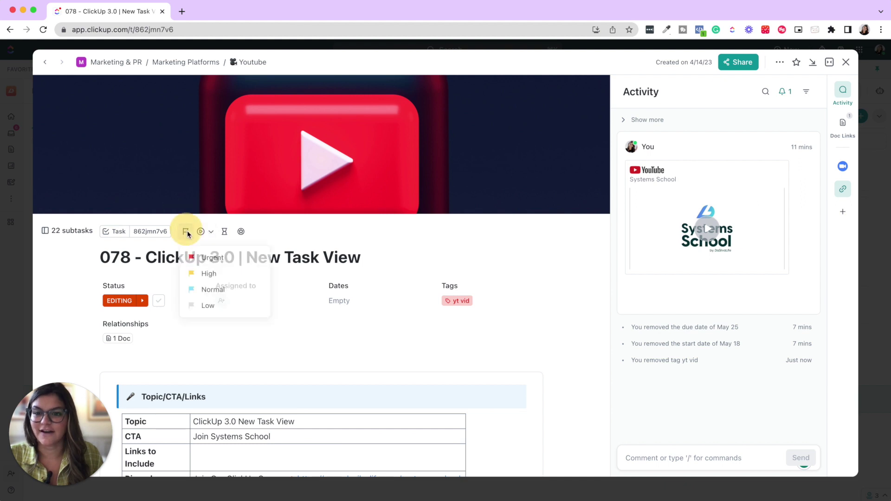
{"action": "left_click", "coordinate": [211, 274]}
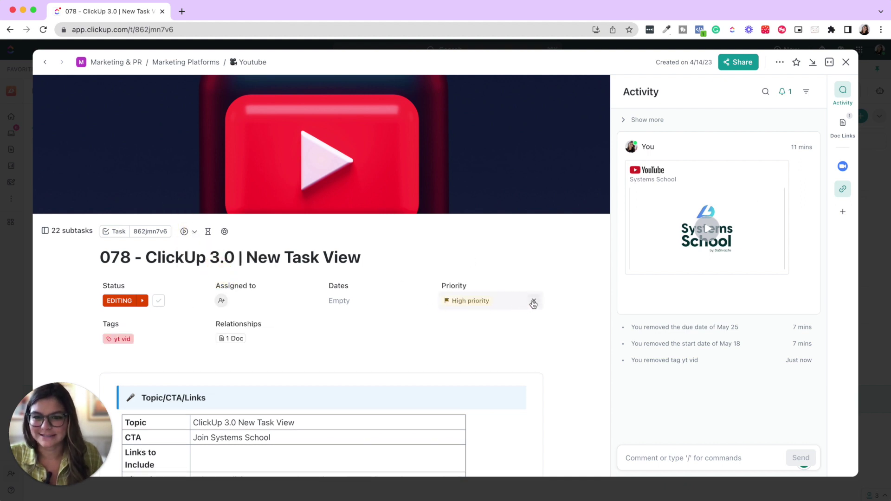
{"action": "left_click", "coordinate": [534, 303]}
{"action": "left_click", "coordinate": [212, 232]}
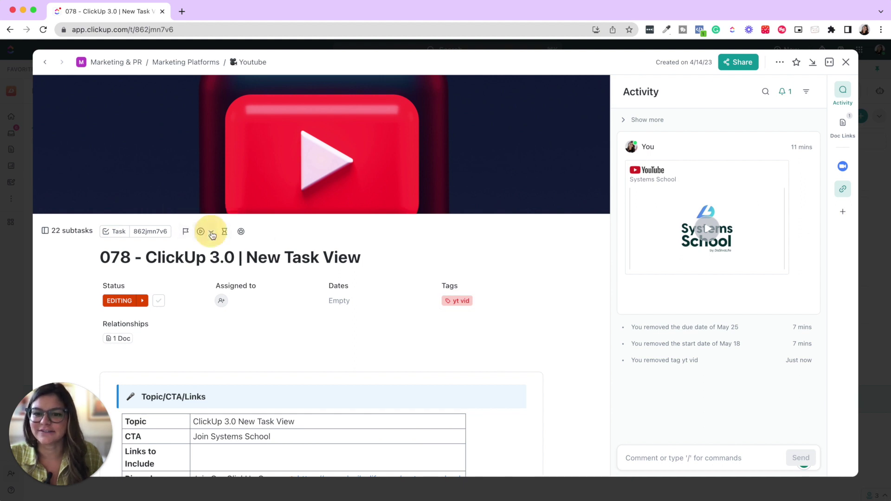
{"action": "left_click", "coordinate": [261, 225]}
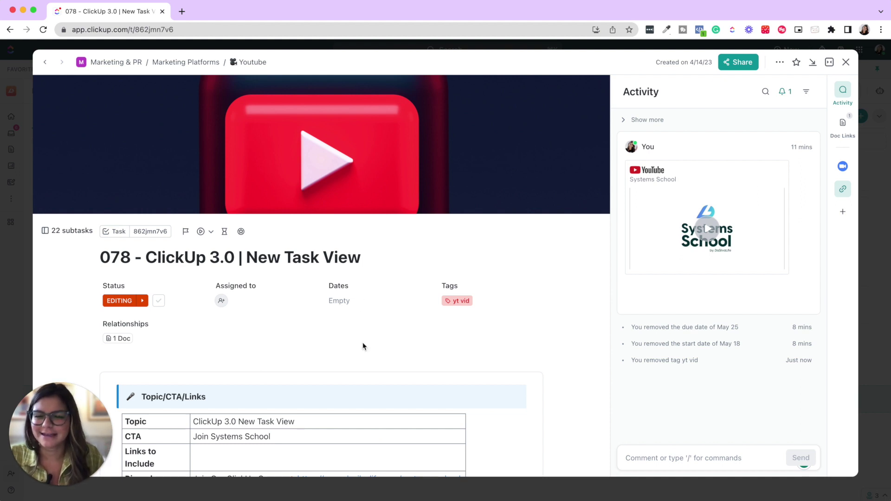
Expand the full task description and look through its sections down to the custom fields and attachments
{"action": "scroll", "coordinate": [364, 346], "scroll_direction": "down", "scroll_amount": 4}
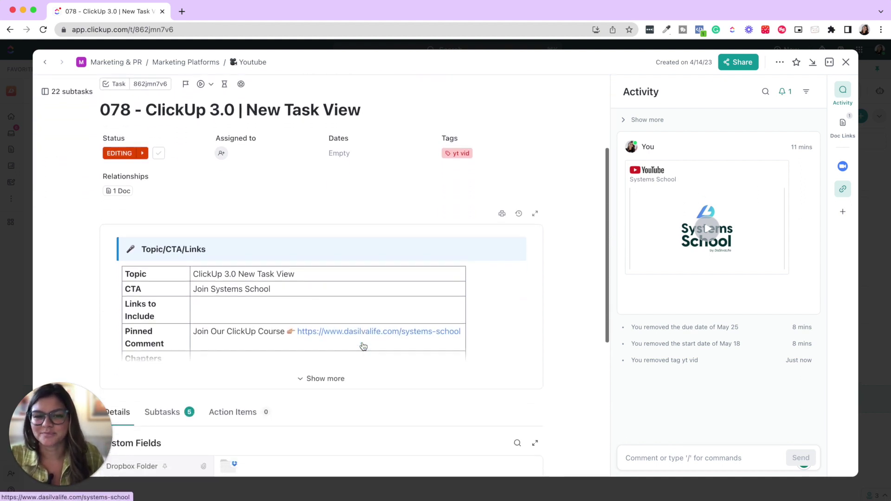
{"action": "left_click", "coordinate": [320, 328]}
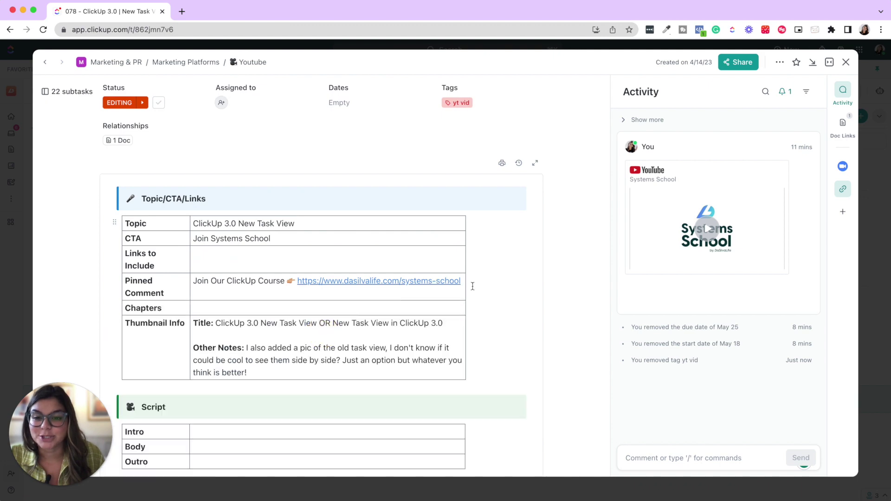
{"action": "scroll", "coordinate": [473, 286], "scroll_direction": "down", "scroll_amount": 5}
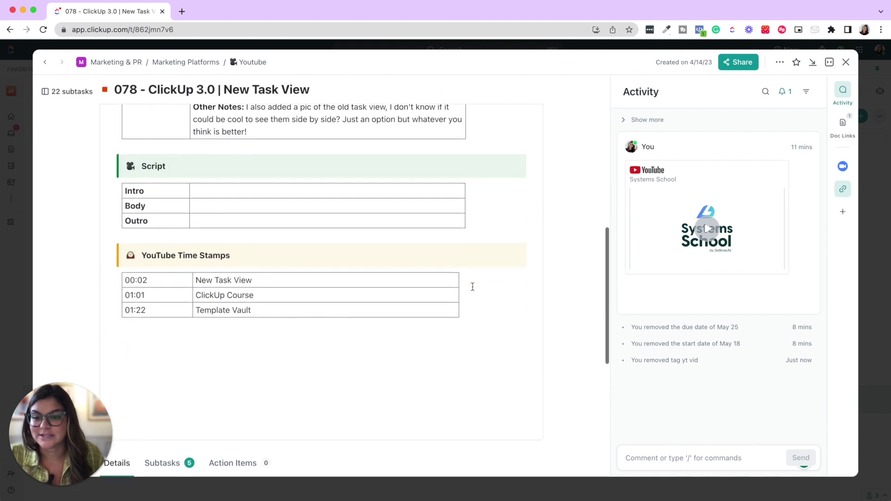
{"action": "scroll", "coordinate": [472, 286], "scroll_direction": "down", "scroll_amount": 1}
{"action": "scroll", "coordinate": [472, 286], "scroll_direction": "up", "scroll_amount": 6}
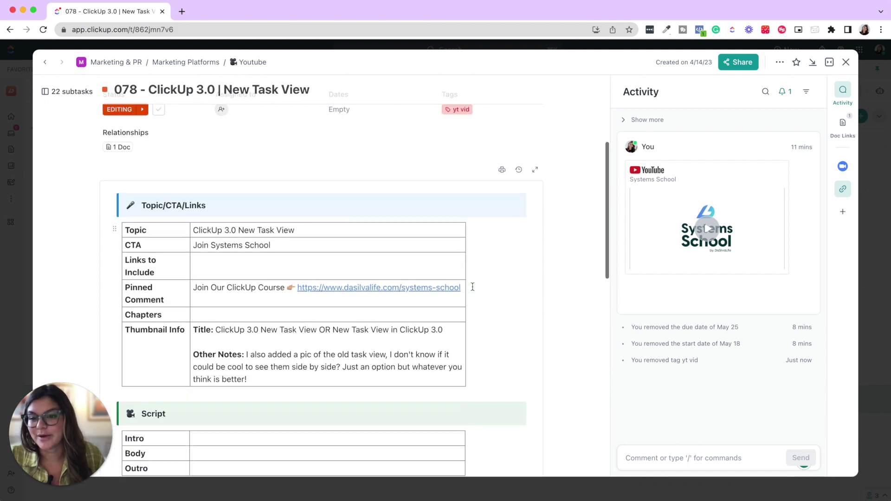
{"action": "scroll", "coordinate": [478, 322], "scroll_direction": "down", "scroll_amount": 10}
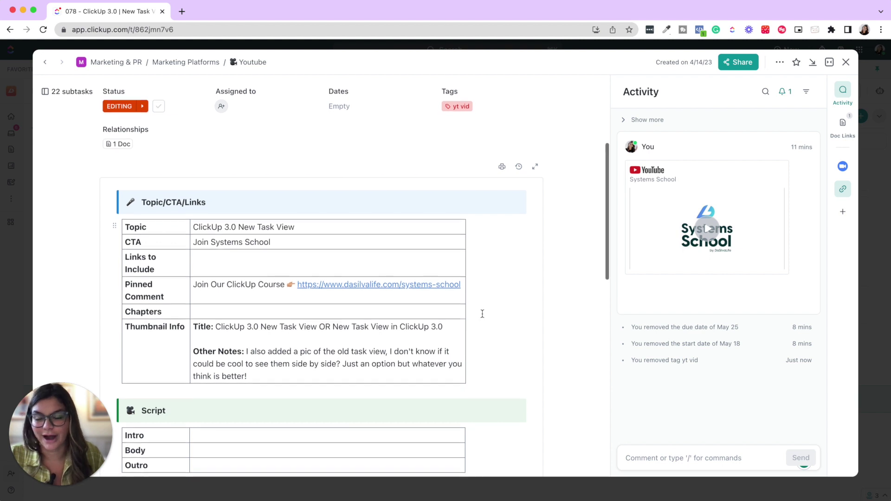
{"action": "scroll", "coordinate": [482, 315], "scroll_direction": "down", "scroll_amount": 5}
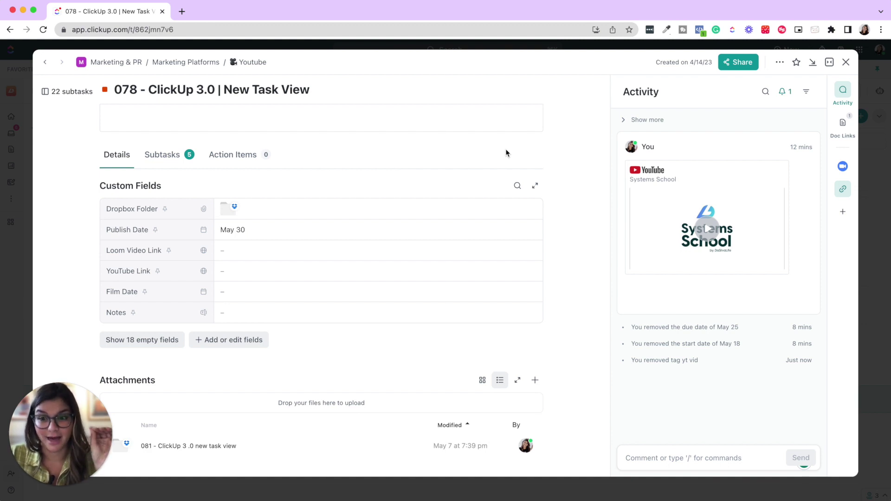
{"action": "scroll", "coordinate": [506, 154], "scroll_direction": "down", "scroll_amount": 1}
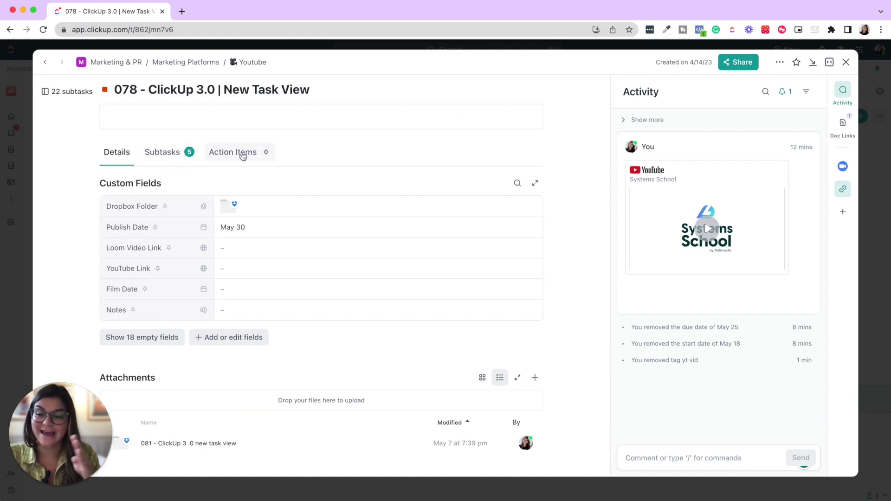
{"action": "scroll", "coordinate": [242, 156], "scroll_direction": "up", "scroll_amount": 15}
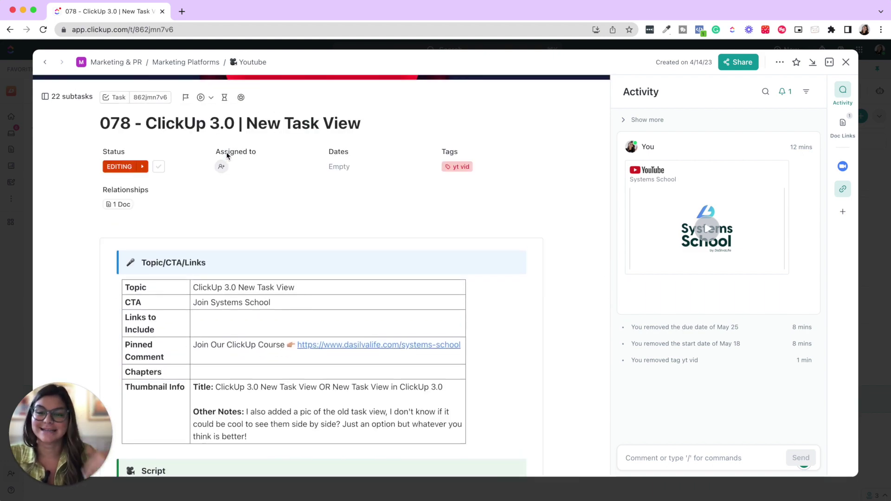
{"action": "scroll", "coordinate": [228, 156], "scroll_direction": "down", "scroll_amount": 15}
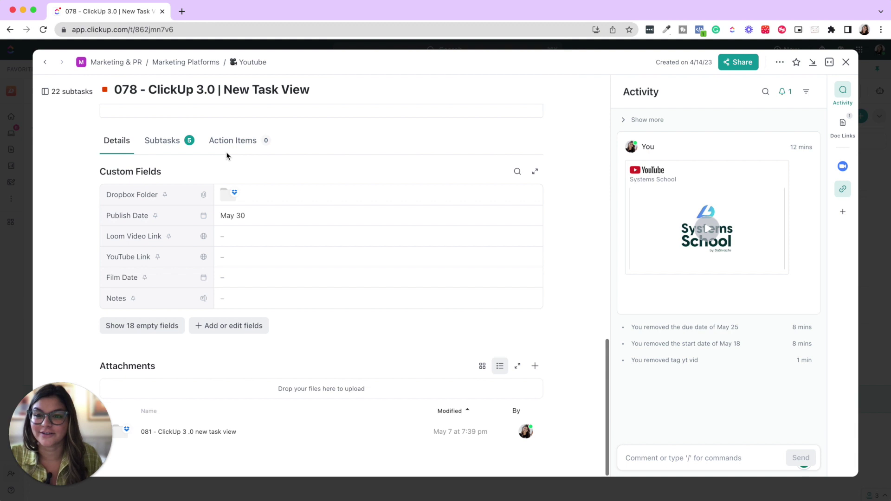
View the task's Subtasks and Action Items sections, and return to Details
{"action": "left_click", "coordinate": [154, 140]}
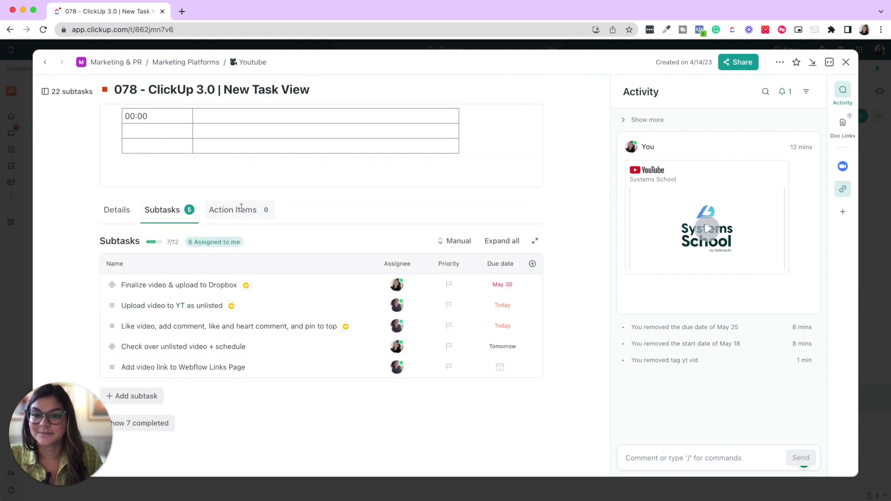
{"action": "left_click", "coordinate": [239, 210]}
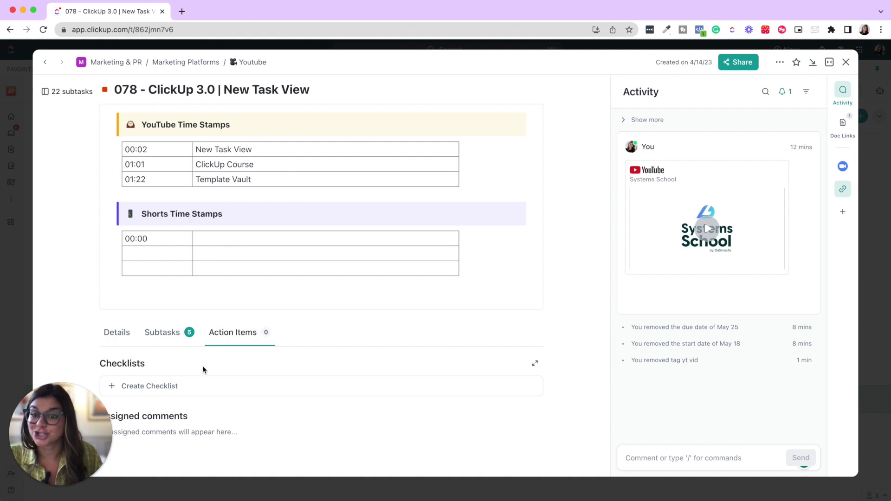
{"action": "left_click", "coordinate": [116, 333]}
{"action": "scroll", "coordinate": [304, 231], "scroll_direction": "down", "scroll_amount": 3}
{"action": "scroll", "coordinate": [307, 231], "scroll_direction": "down", "scroll_amount": 1}
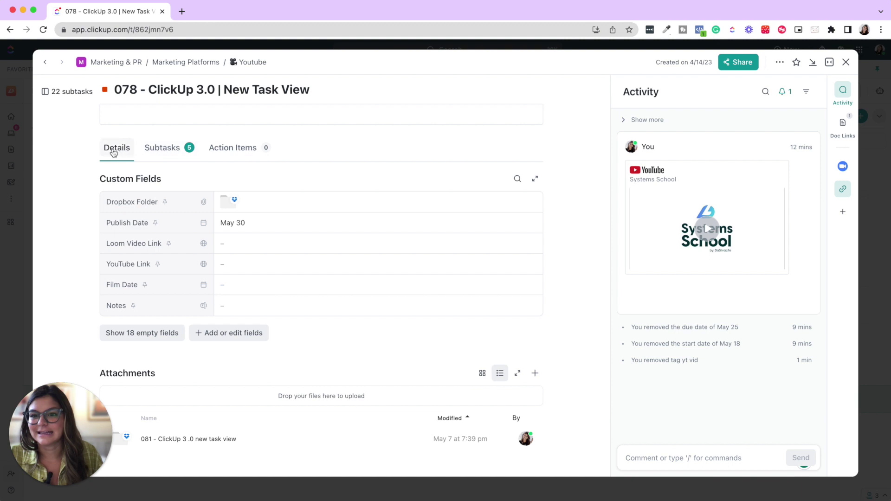
Open and close the custom field search, then view the Custom Fields in full screen and return to the task
{"action": "left_click", "coordinate": [518, 181]}
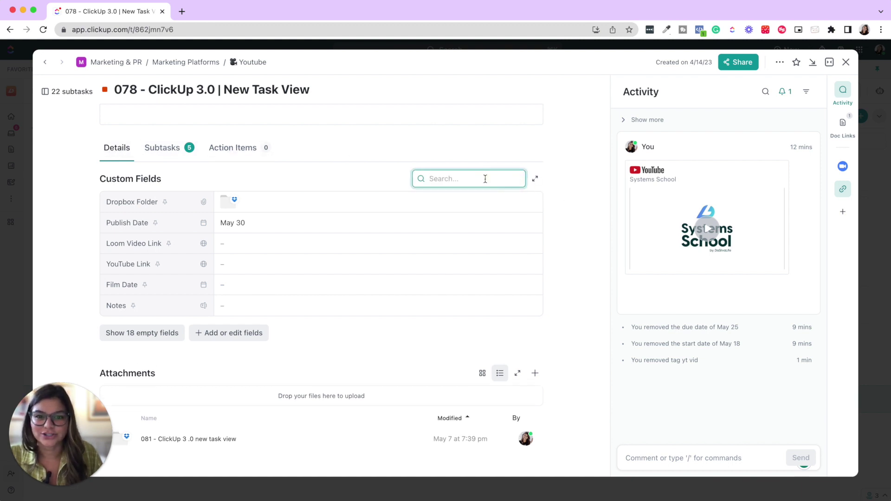
{"action": "left_click", "coordinate": [324, 181]}
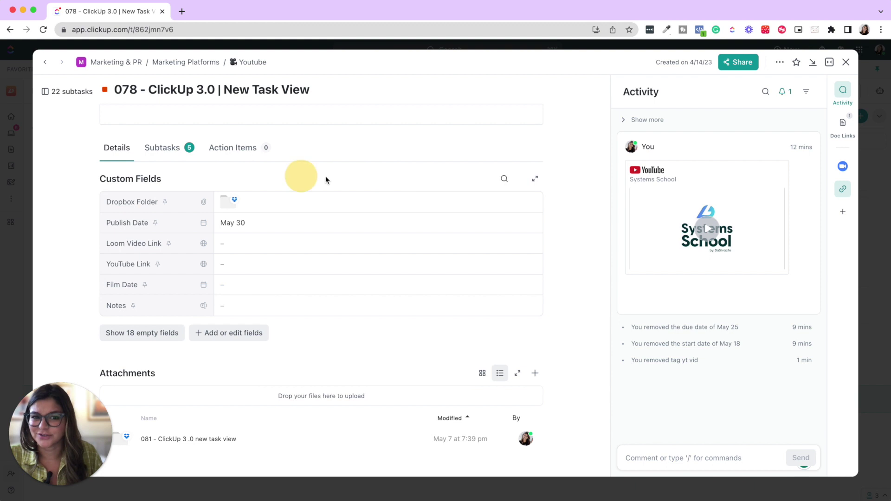
{"action": "left_click", "coordinate": [535, 179]}
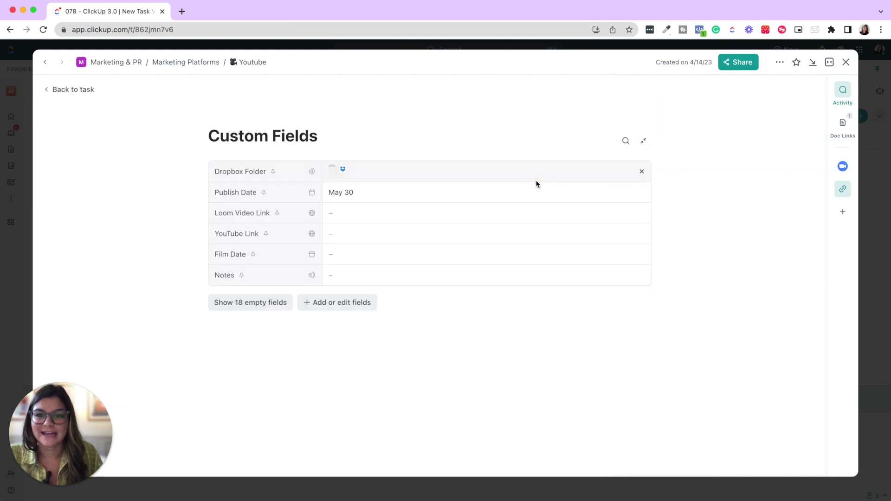
{"action": "left_click", "coordinate": [643, 141]}
View the Attachments in full screen, show them as tiles and again as a list, and return to the task
{"action": "scroll", "coordinate": [331, 259], "scroll_direction": "down", "scroll_amount": 2}
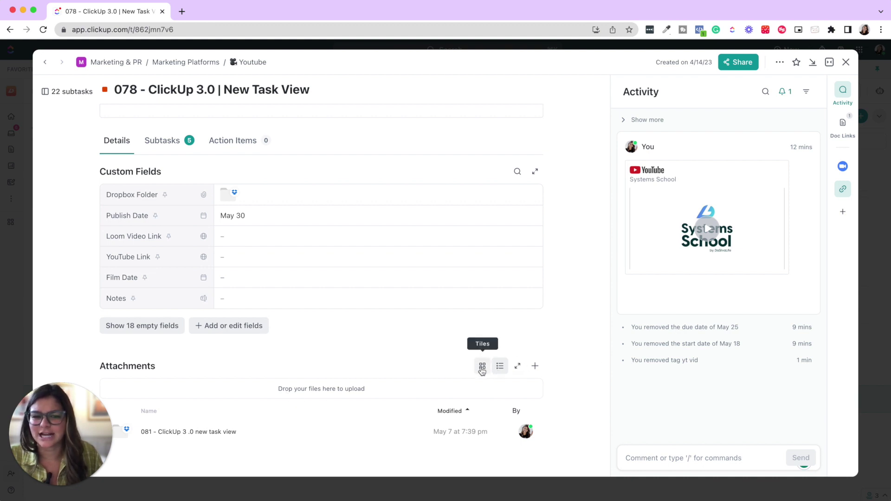
{"action": "left_click", "coordinate": [518, 367]}
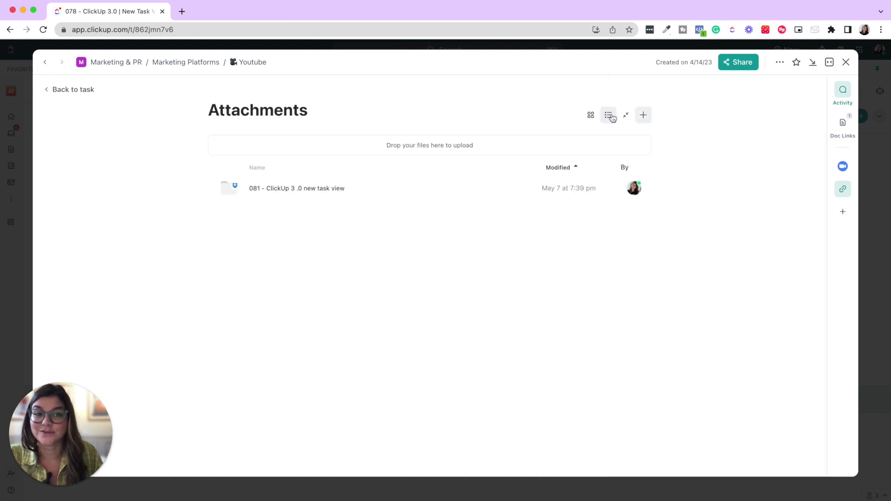
{"action": "left_click", "coordinate": [590, 116]}
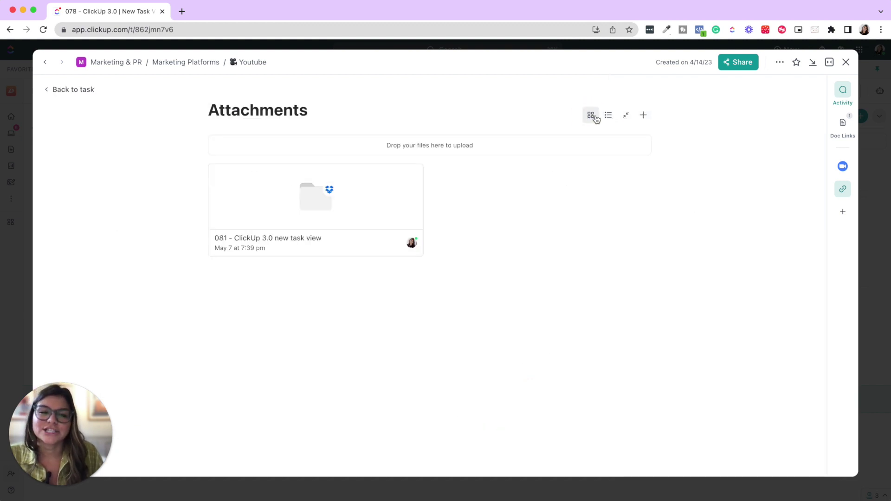
{"action": "left_click", "coordinate": [608, 116]}
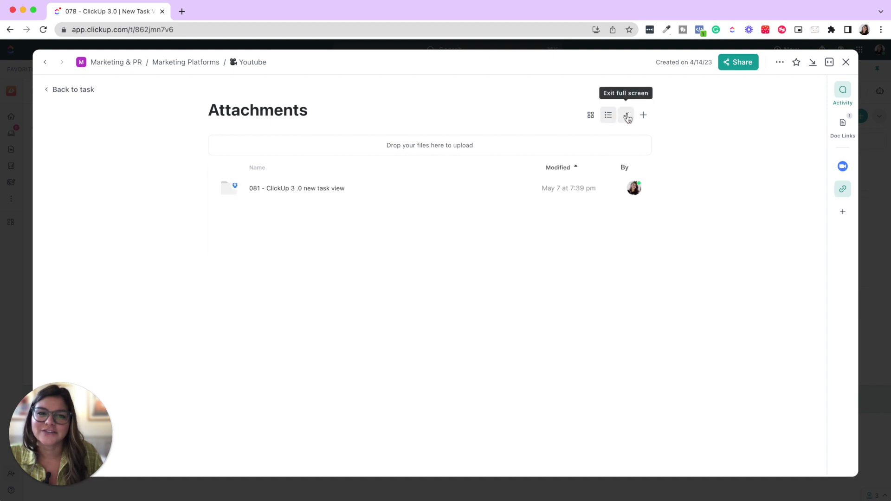
{"action": "left_click", "coordinate": [626, 116]}
{"action": "scroll", "coordinate": [475, 195], "scroll_direction": "up", "scroll_amount": 10}
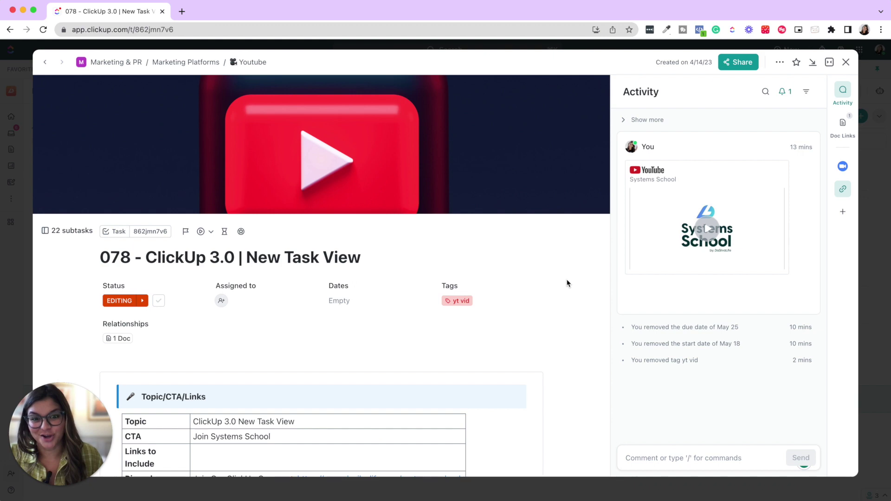
{"action": "scroll", "coordinate": [567, 284], "scroll_direction": "down", "scroll_amount": 15}
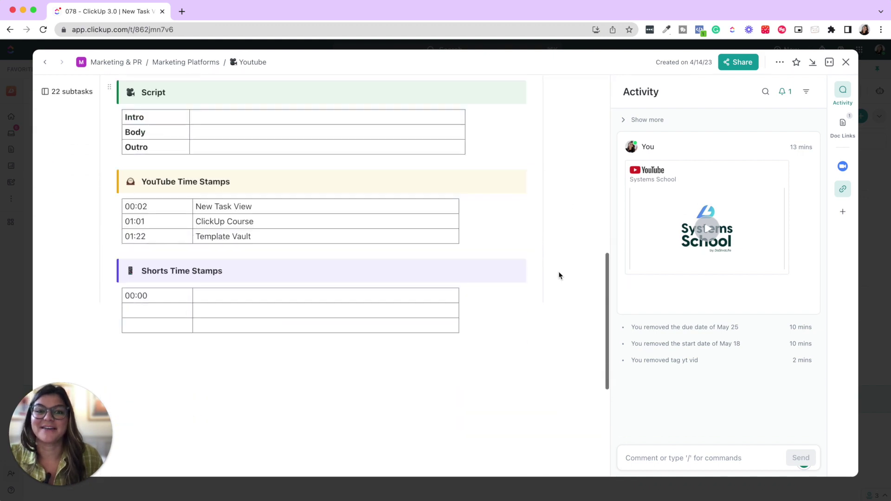
{"action": "scroll", "coordinate": [559, 275], "scroll_direction": "down", "scroll_amount": 5}
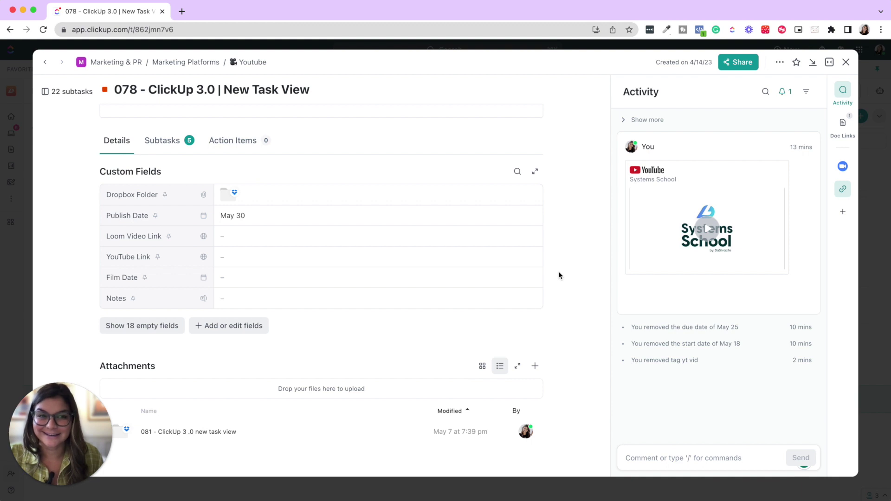
{"action": "scroll", "coordinate": [560, 276], "scroll_direction": "up", "scroll_amount": 1}
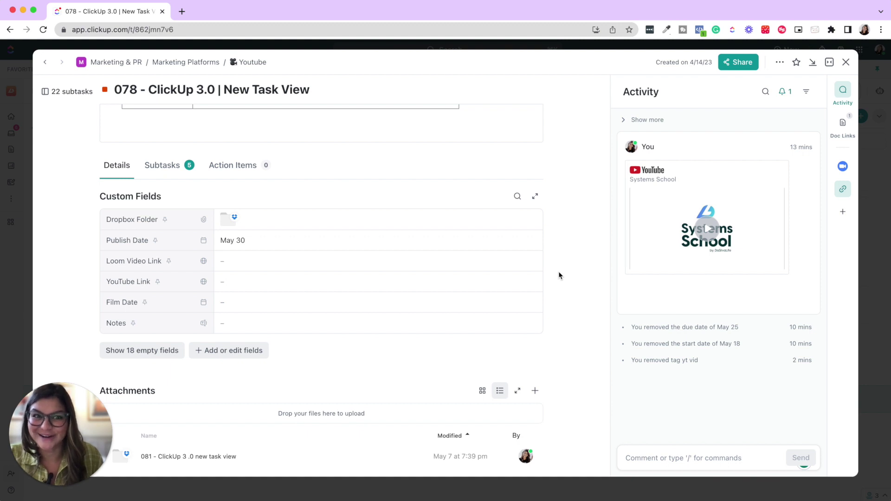
{"action": "scroll", "coordinate": [563, 271], "scroll_direction": "up", "scroll_amount": 15}
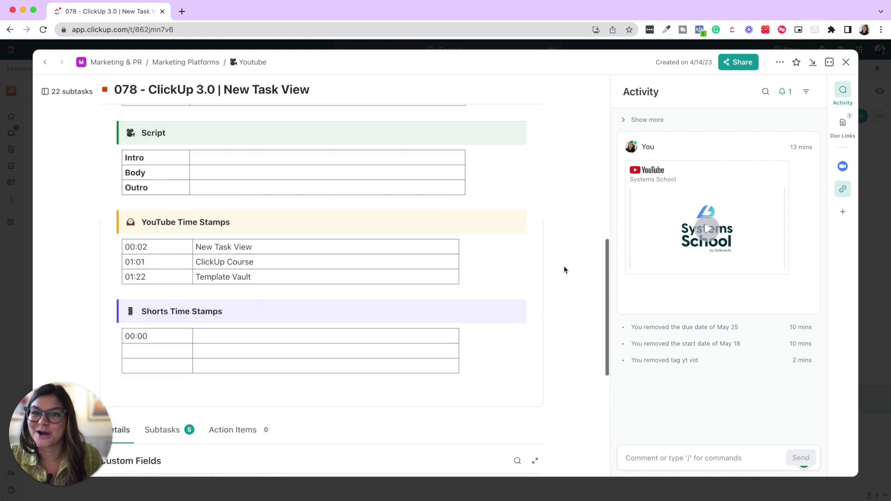